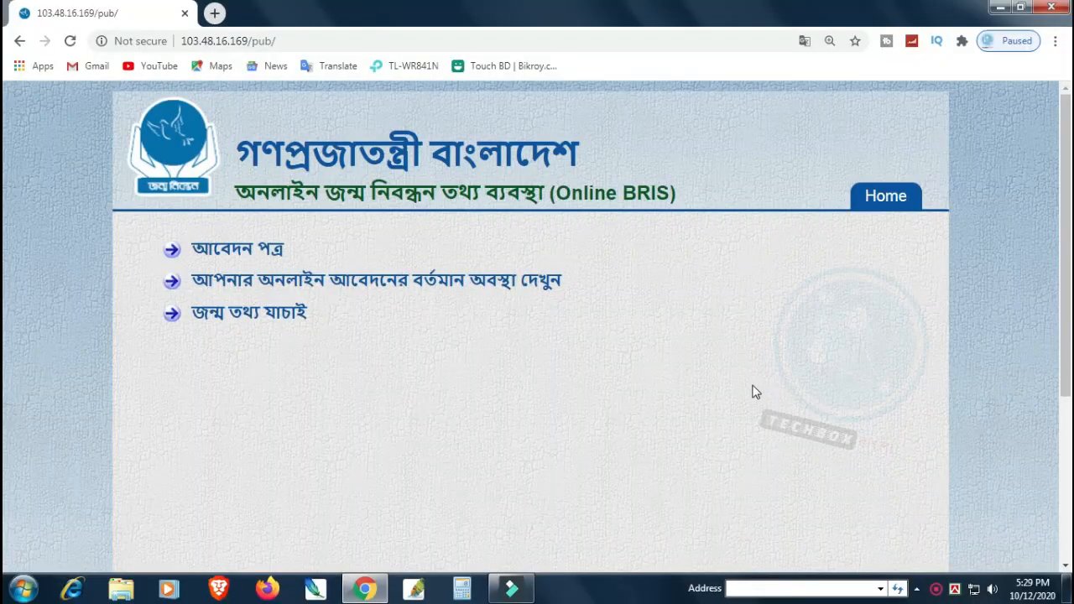
Step: Open the birth registration application form and choose Dhaka Division and Dhaka district
scroll(757, 384, down, 3)
scroll(757, 384, up, 3)
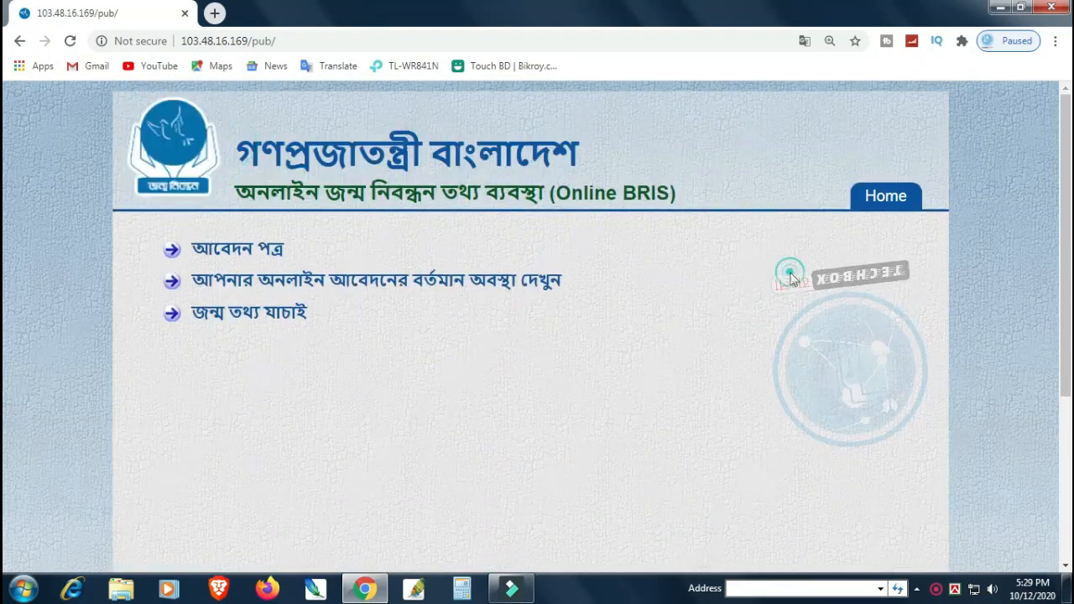
click(231, 249)
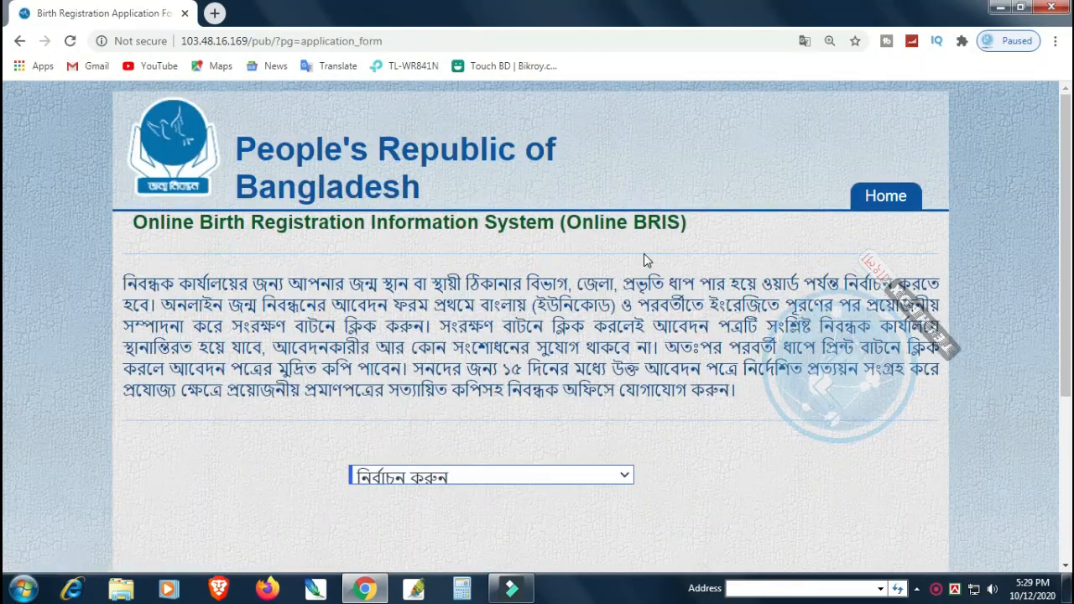
scroll(722, 238, down, 1)
scroll(671, 316, down, 1)
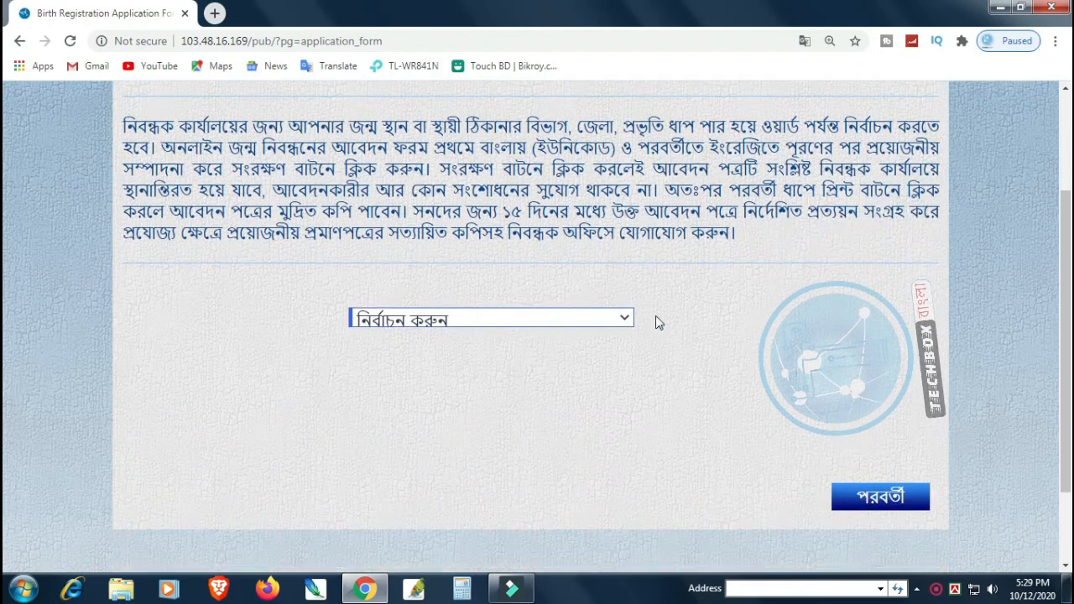
click(621, 320)
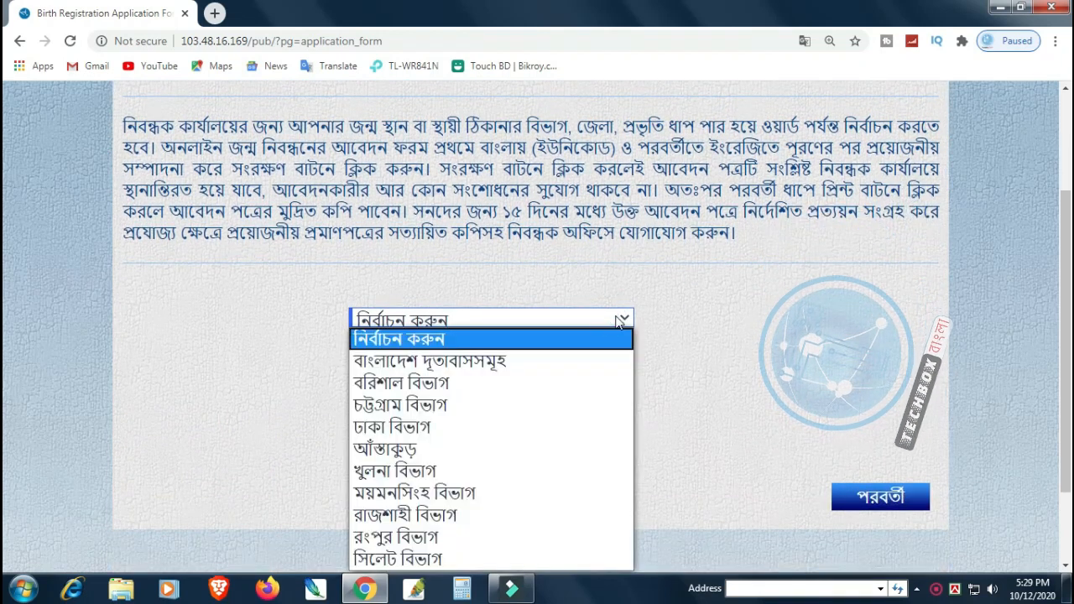
click(394, 426)
scroll(889, 298, down, 1)
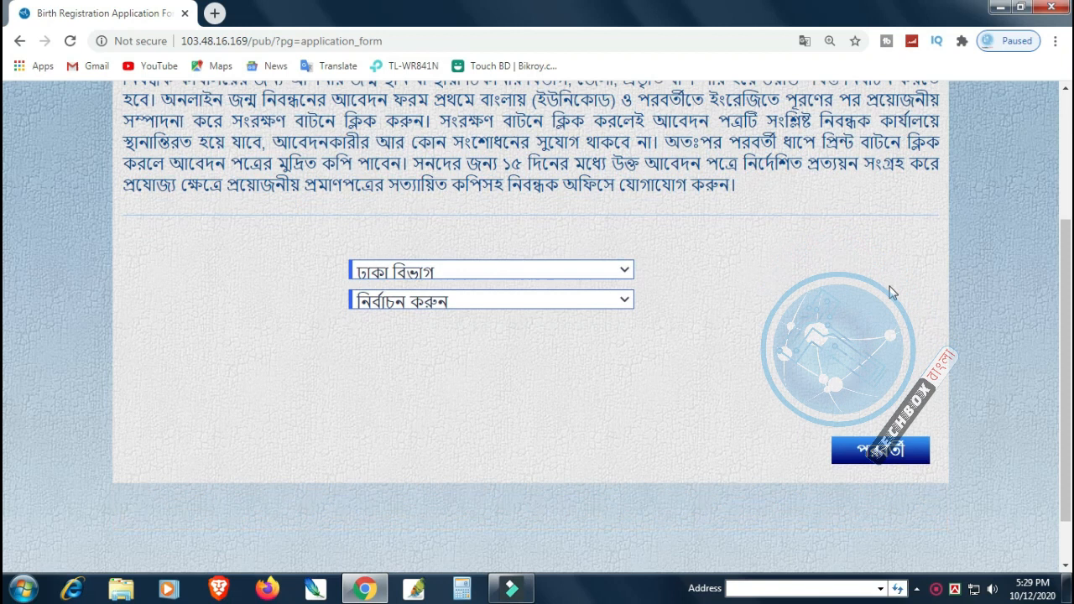
click(476, 271)
click(407, 312)
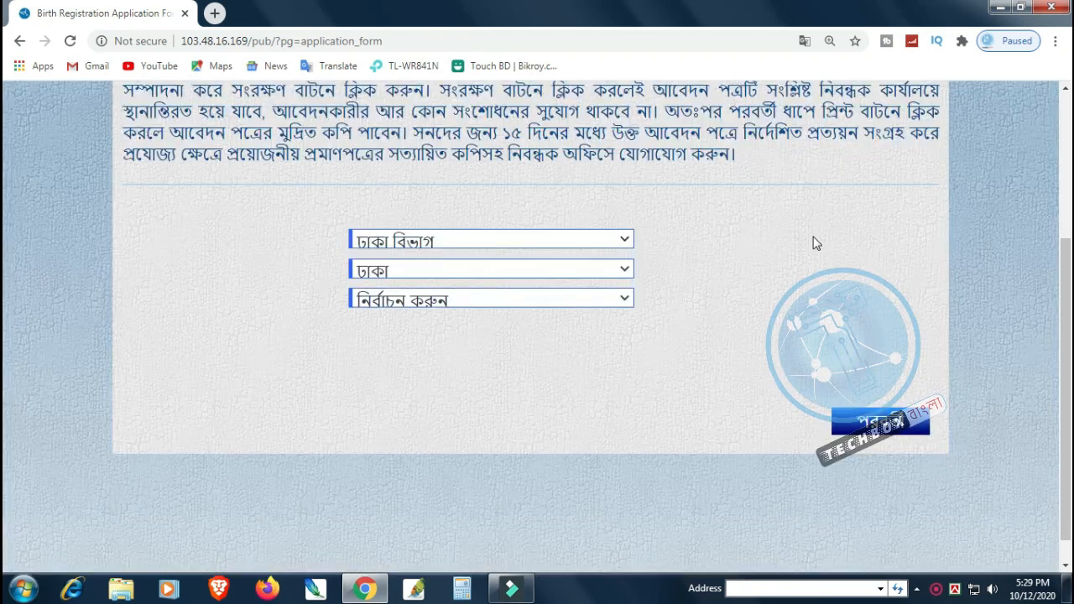
Step: Choose ঢাকা সিটি কর্পোরেশন -বিলুপ্ত, zone ডিসিসি অঞ্চল-১০ and Ward-01 for the registrar office
scroll(812, 243, down, 1)
click(436, 270)
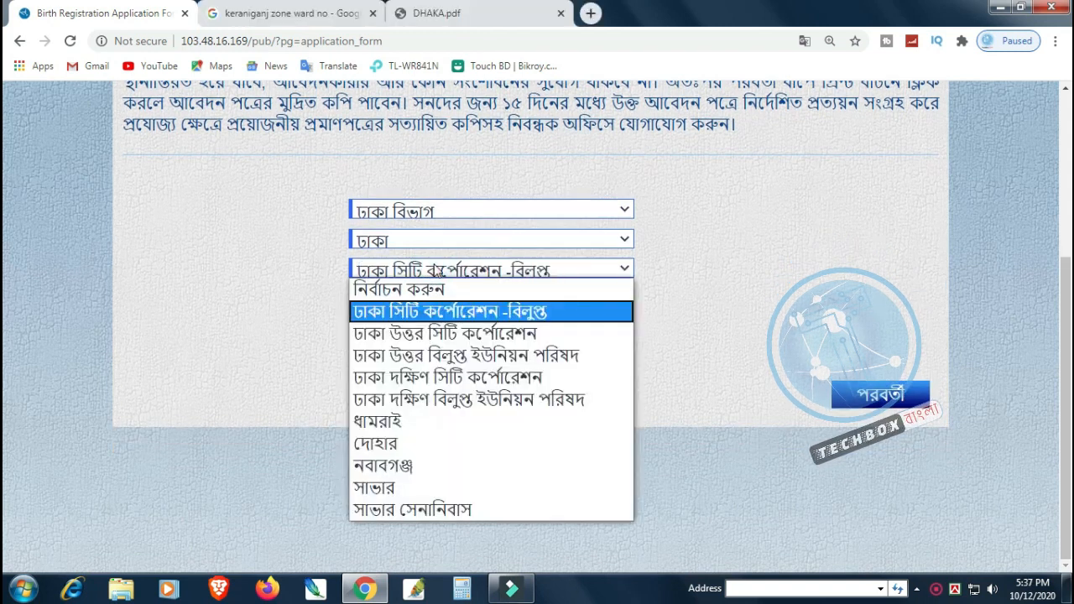
click(424, 270)
click(419, 270)
click(420, 289)
click(455, 267)
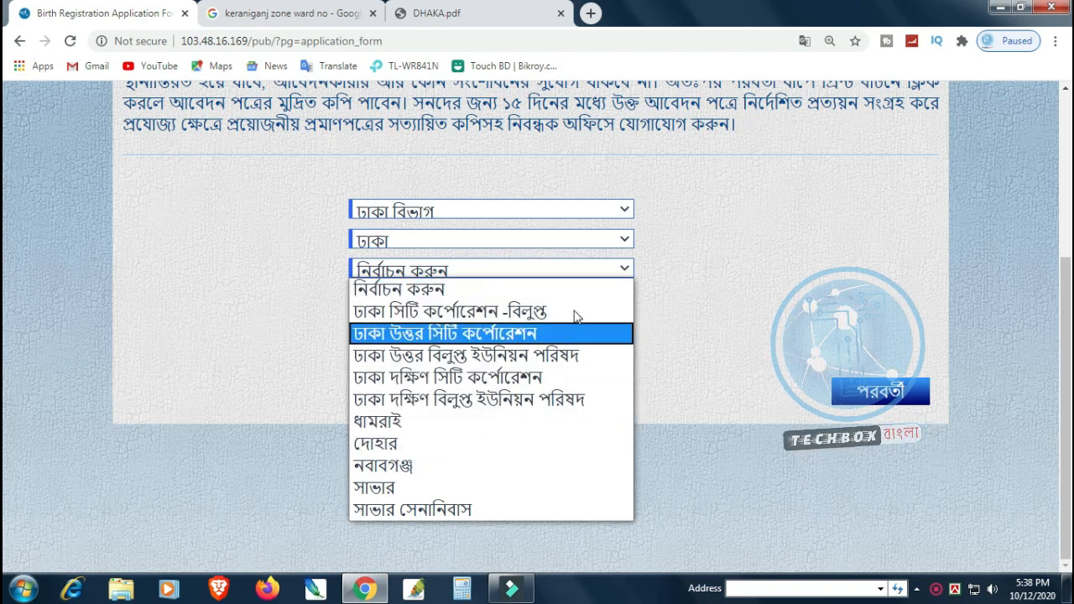
click(529, 313)
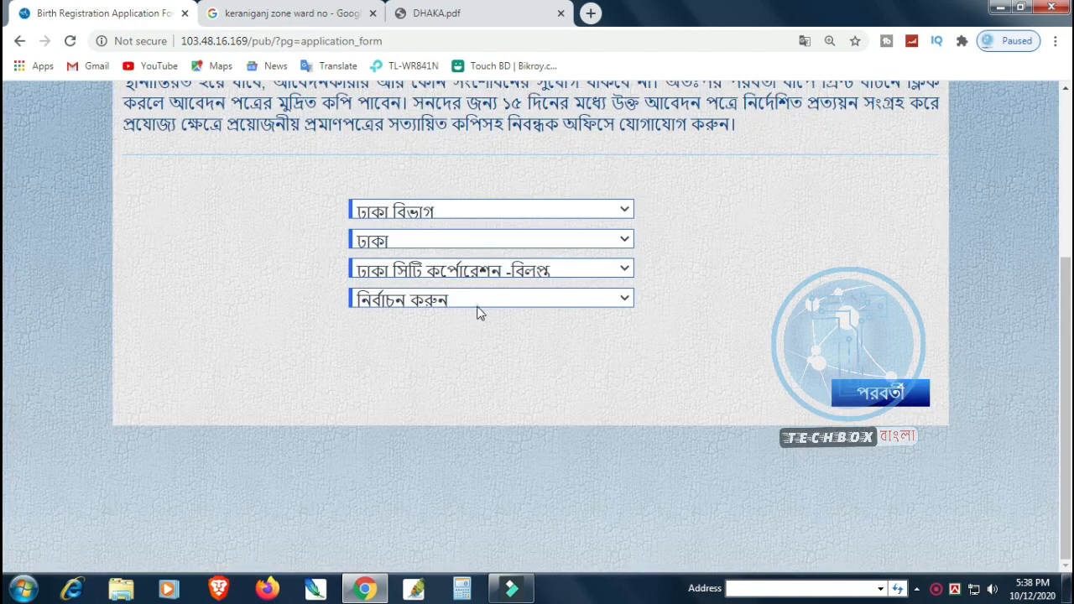
click(476, 302)
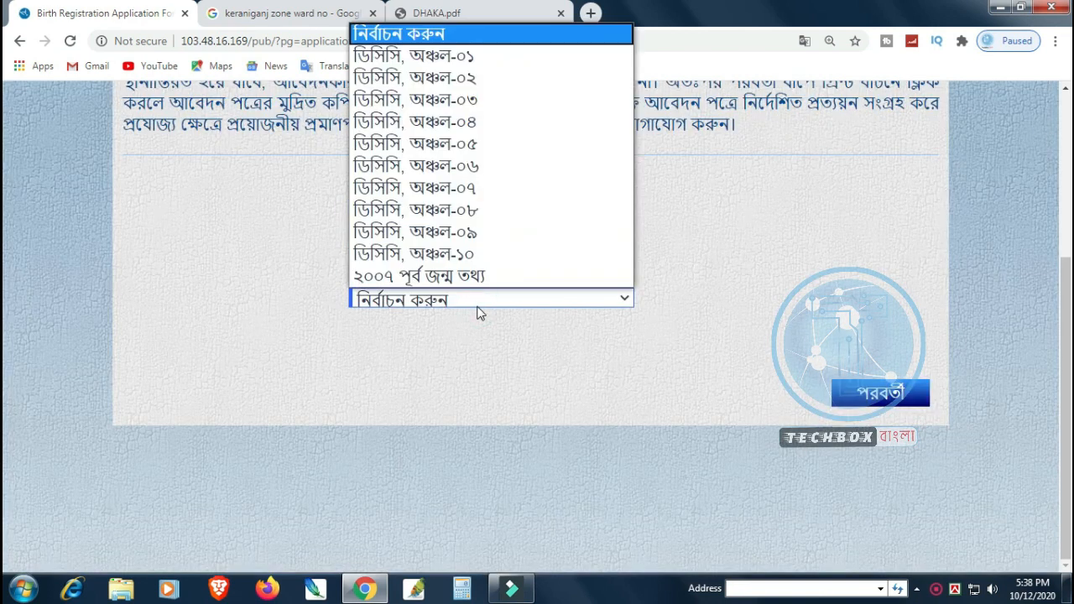
click(487, 253)
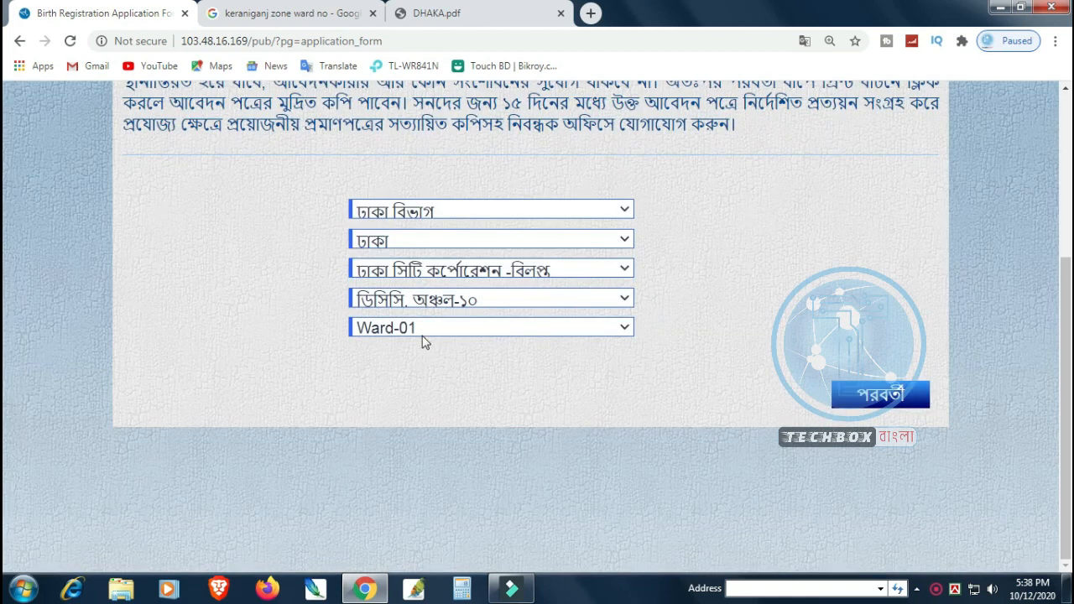
click(422, 334)
click(428, 345)
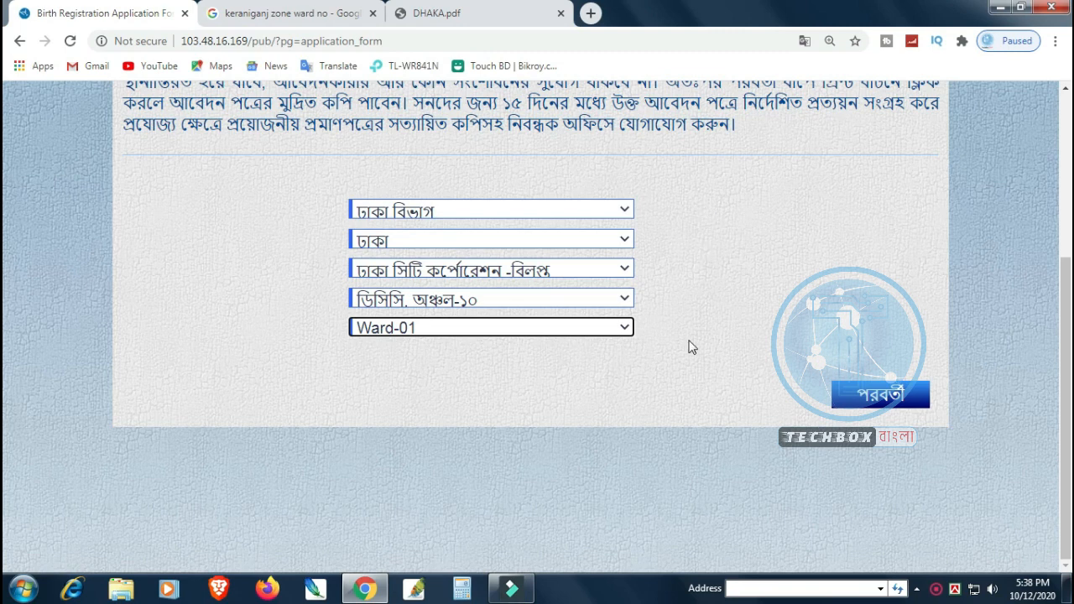
Step: Check the selected registrar office and continue to the personal details page
scroll(690, 348, up, 3)
scroll(678, 323, down, 3)
scroll(659, 400, up, 3)
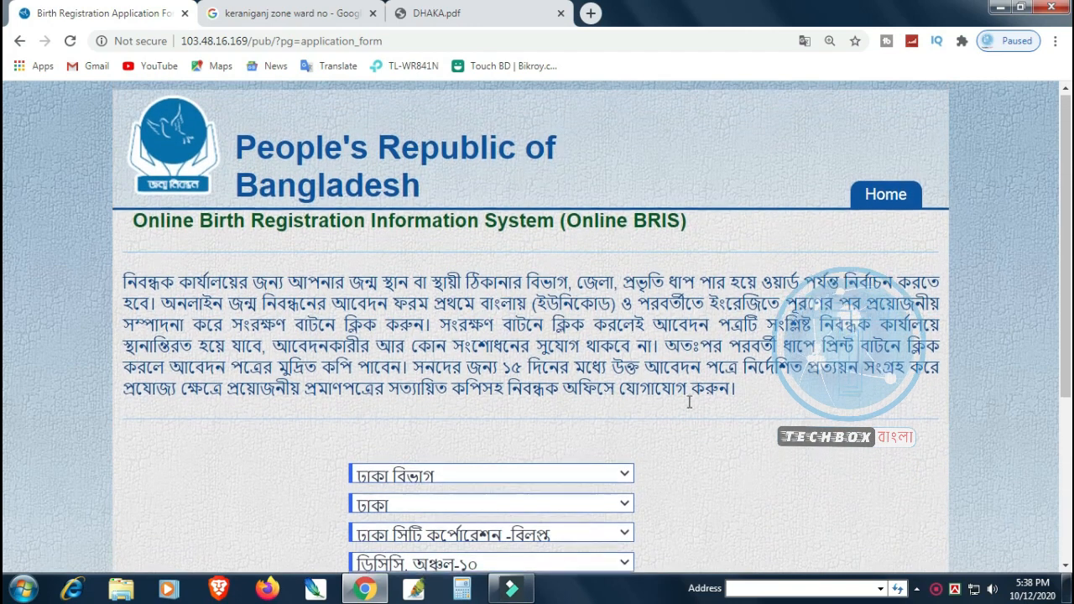
scroll(714, 391, down, 3)
scroll(714, 391, up, 3)
scroll(714, 391, down, 2)
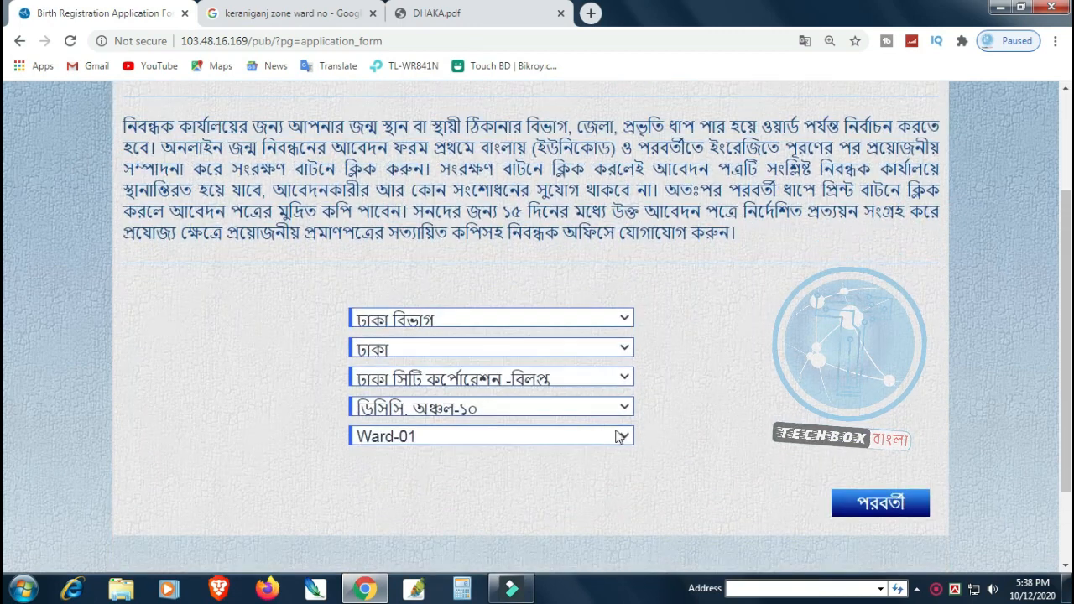
click(919, 501)
scroll(724, 404, up, 2)
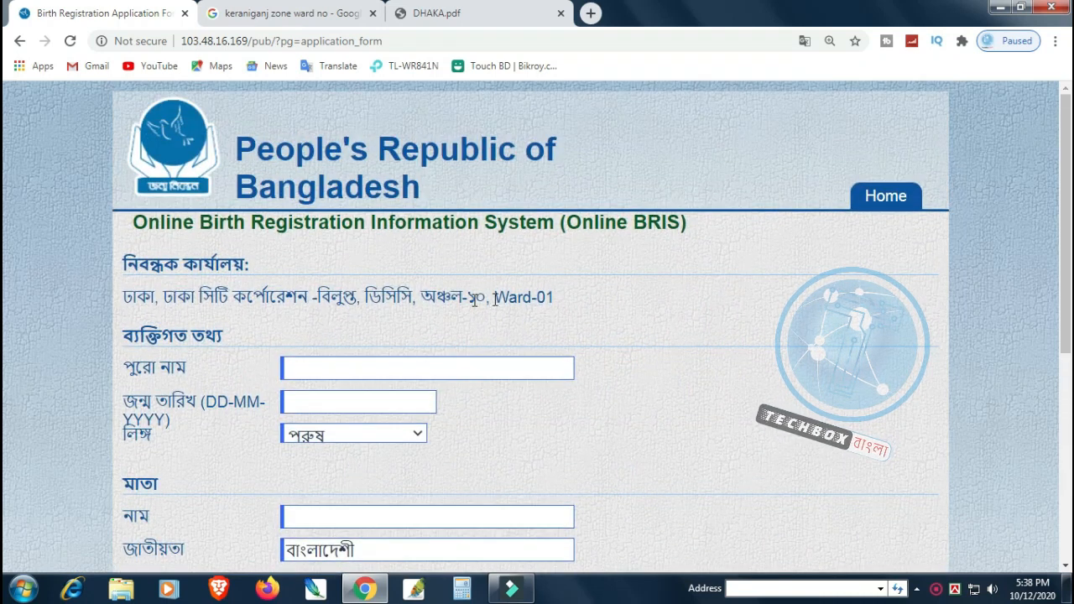
scroll(654, 347, down, 5)
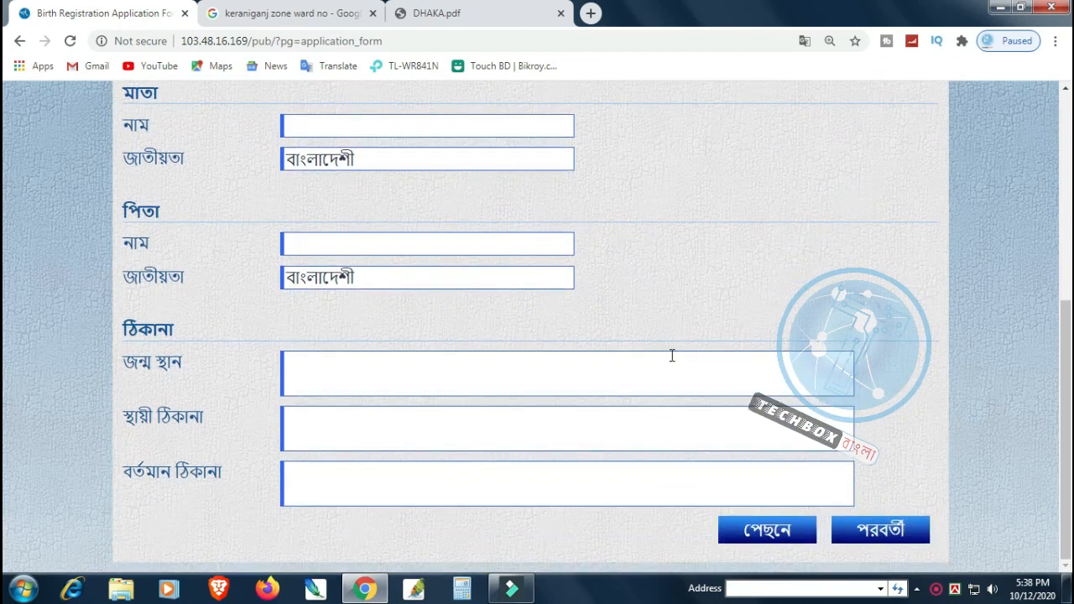
scroll(671, 356, up, 3)
scroll(672, 356, up, 2)
click(420, 367)
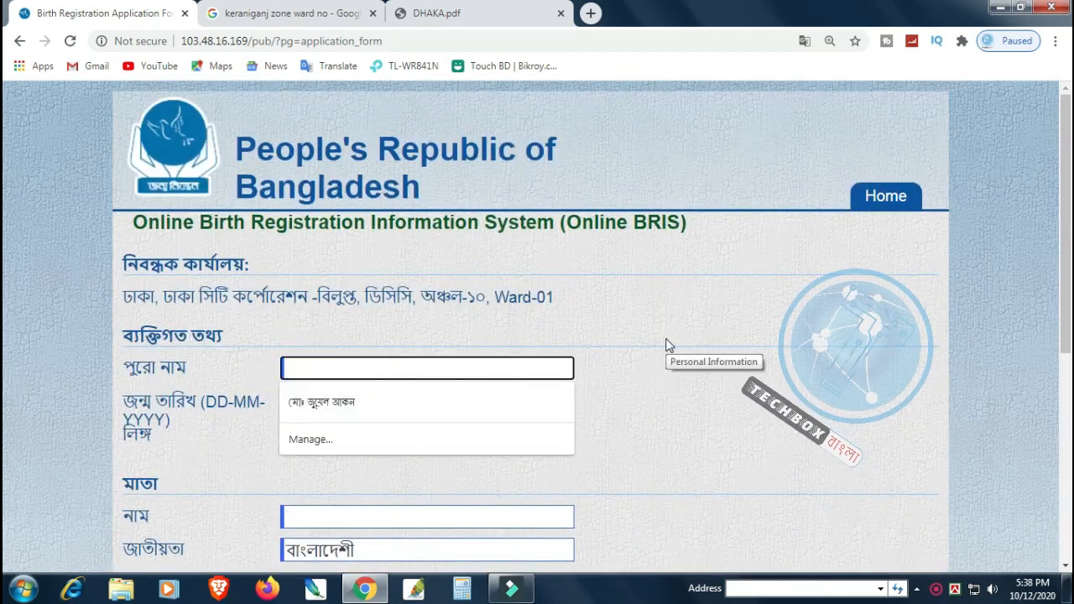
text(জন)
key(BackSpace)
key(BackSpace)
key(BackSpace)
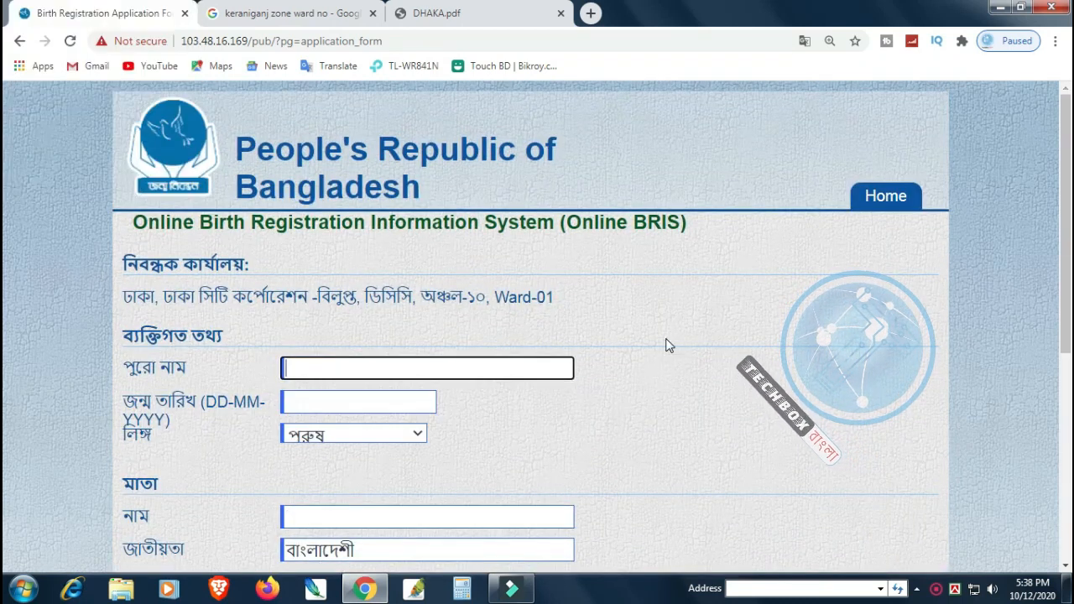
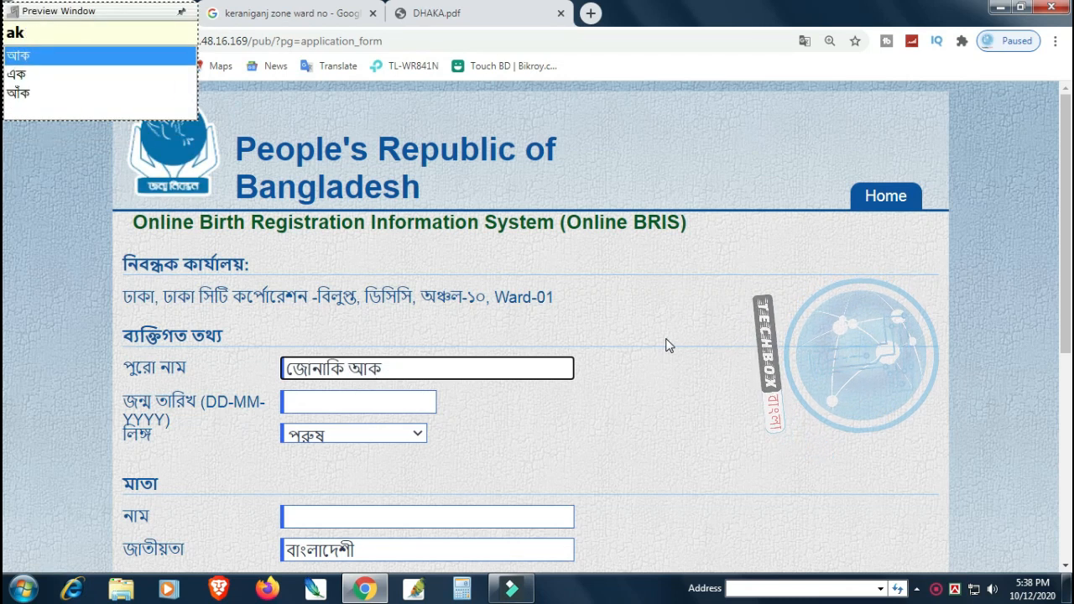
key(Tab)
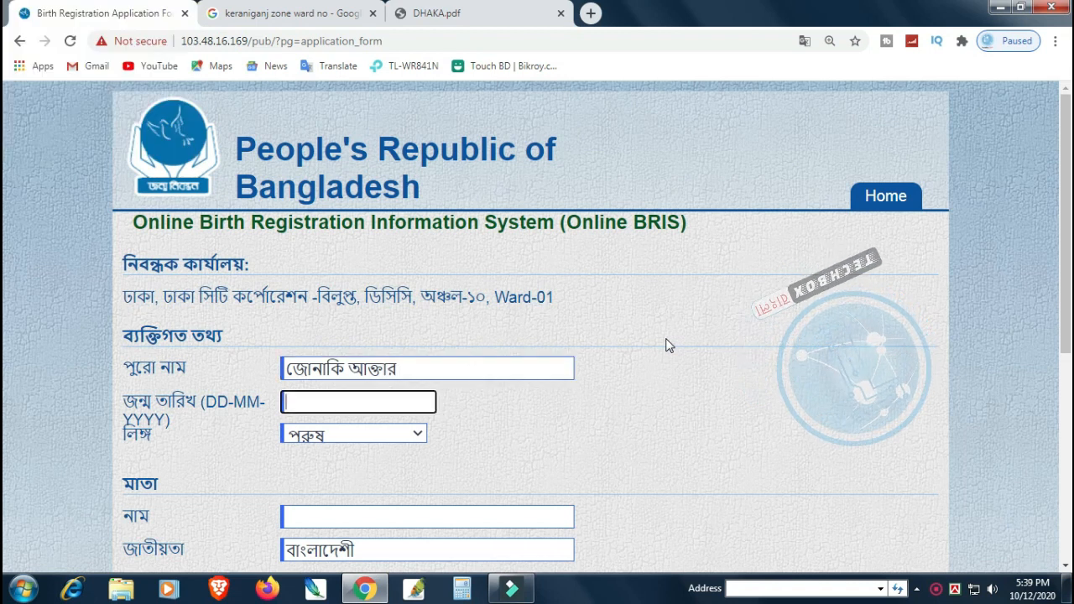
text(03/05/2)
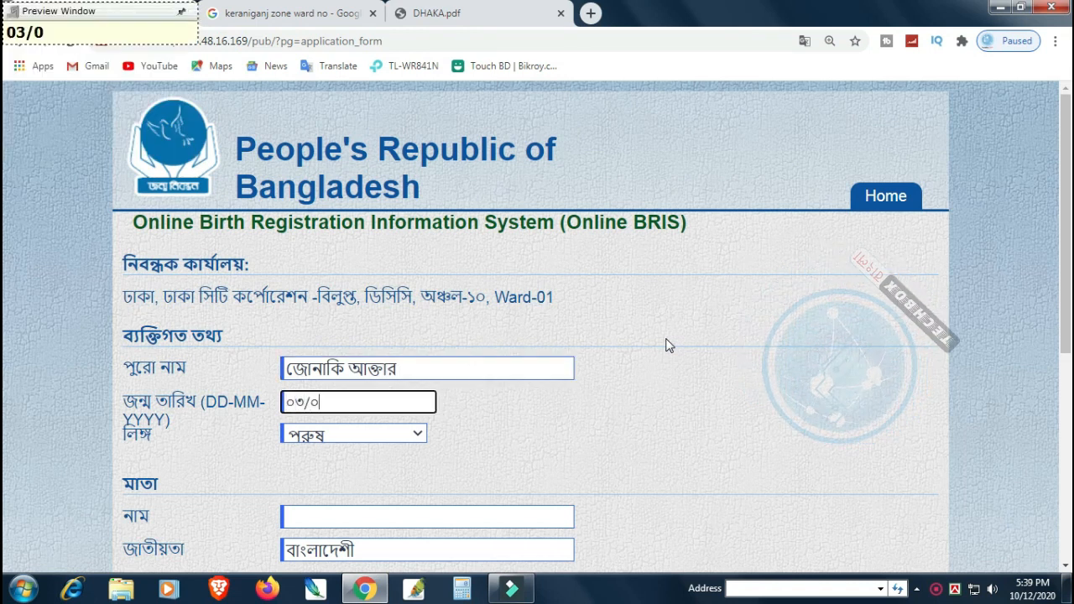
text(001)
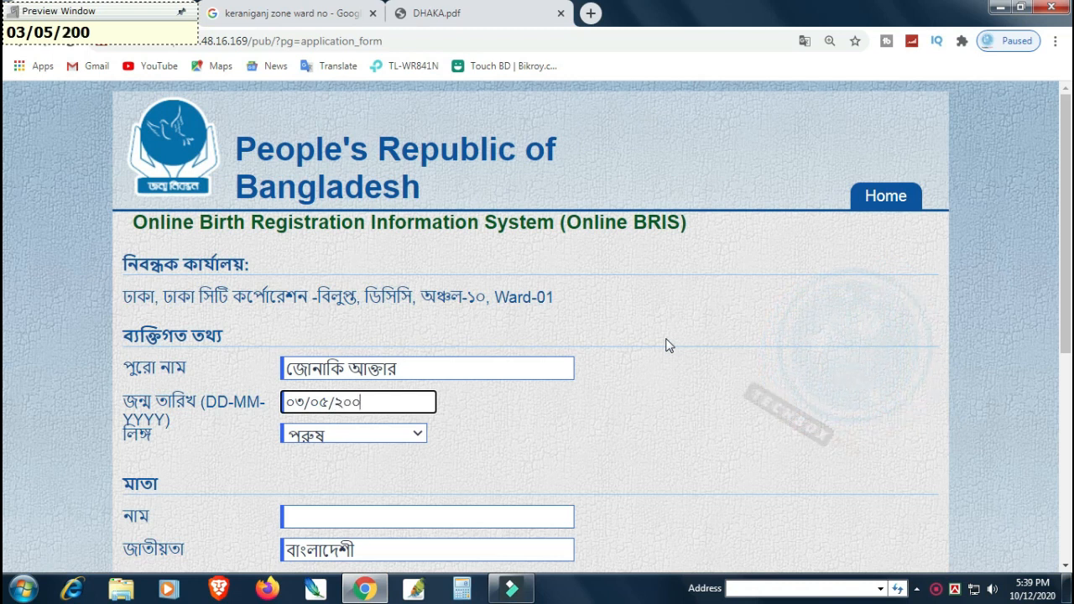
key(Tab)
key(Down)
key(Tab)
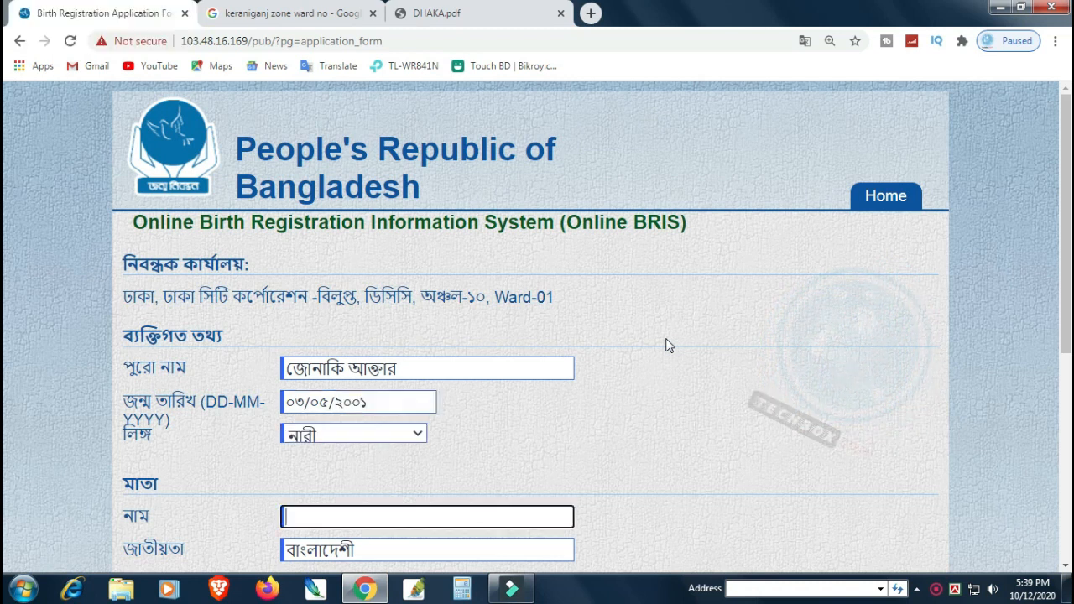
Step: Enter the mother's and father's full names in Bangla
scroll(696, 390, down, 2)
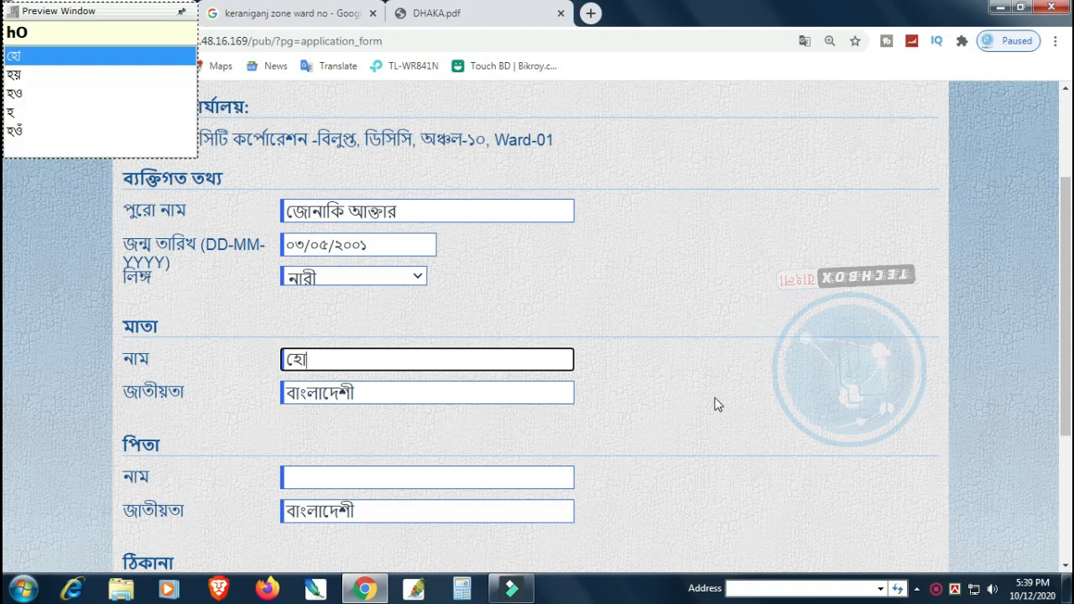
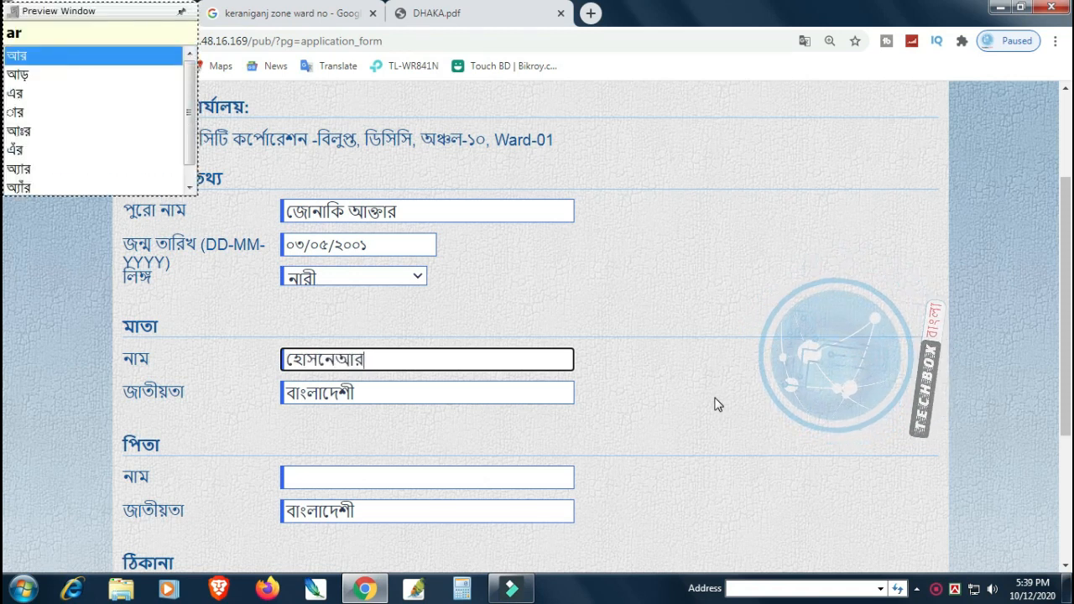
key(End)
key(Tab)
scroll(786, 424, down, 1)
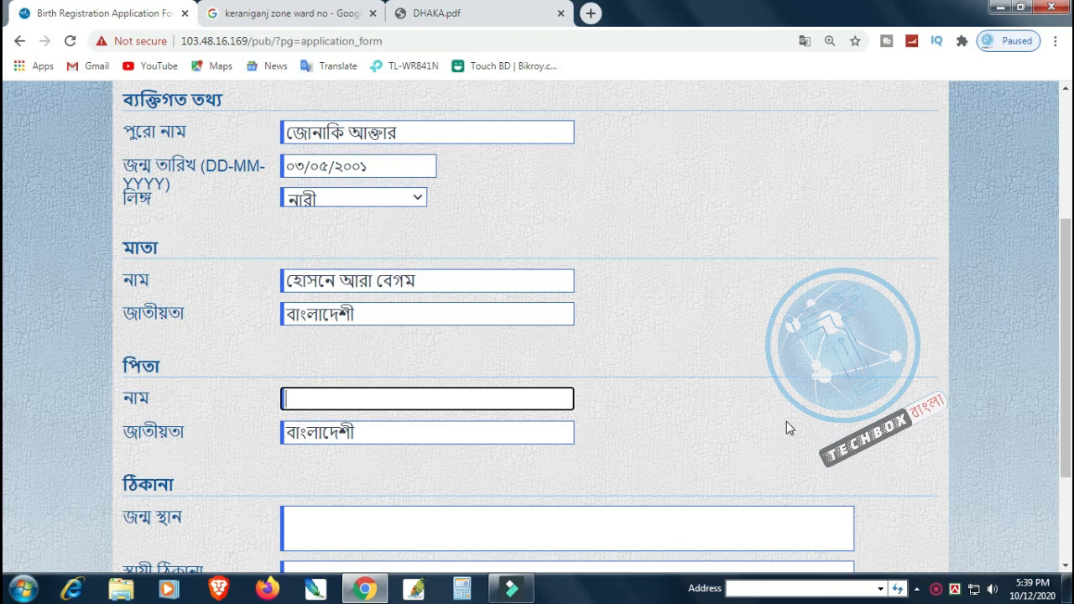
text(mO: )
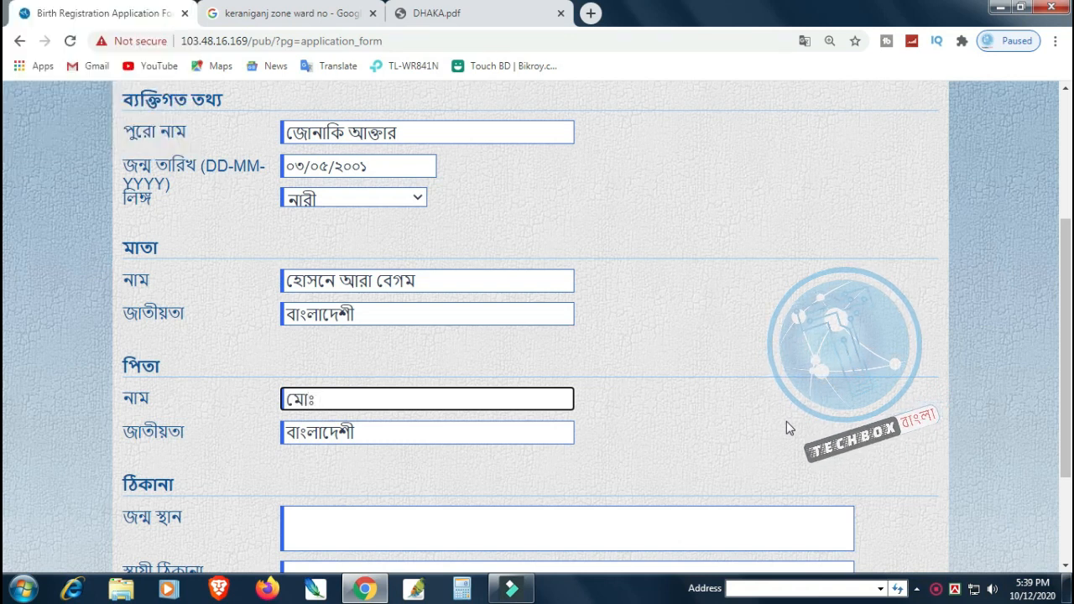
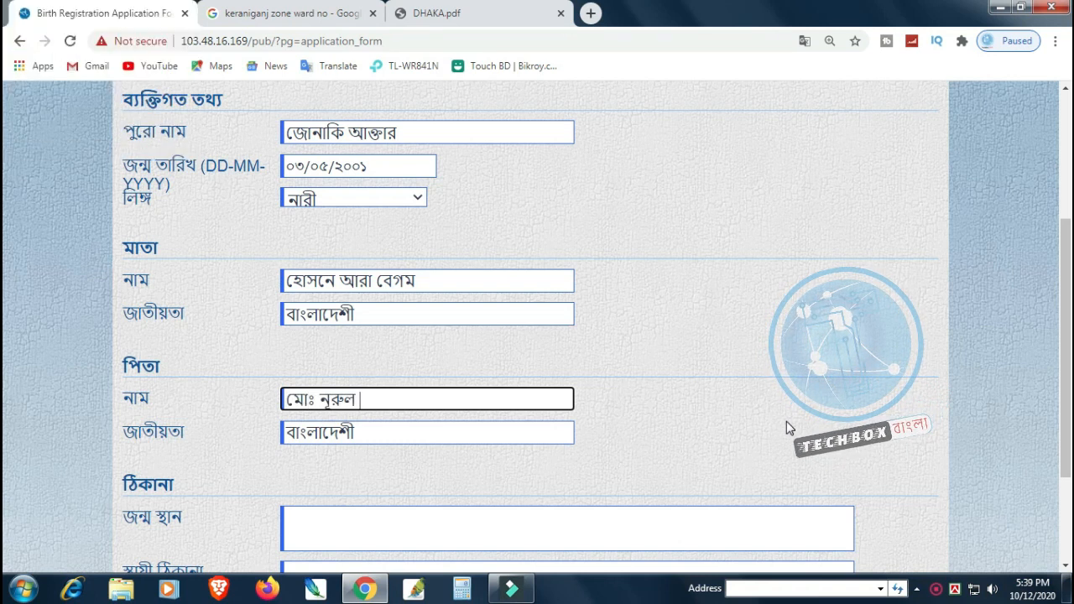
key(Tab)
key(Tab)
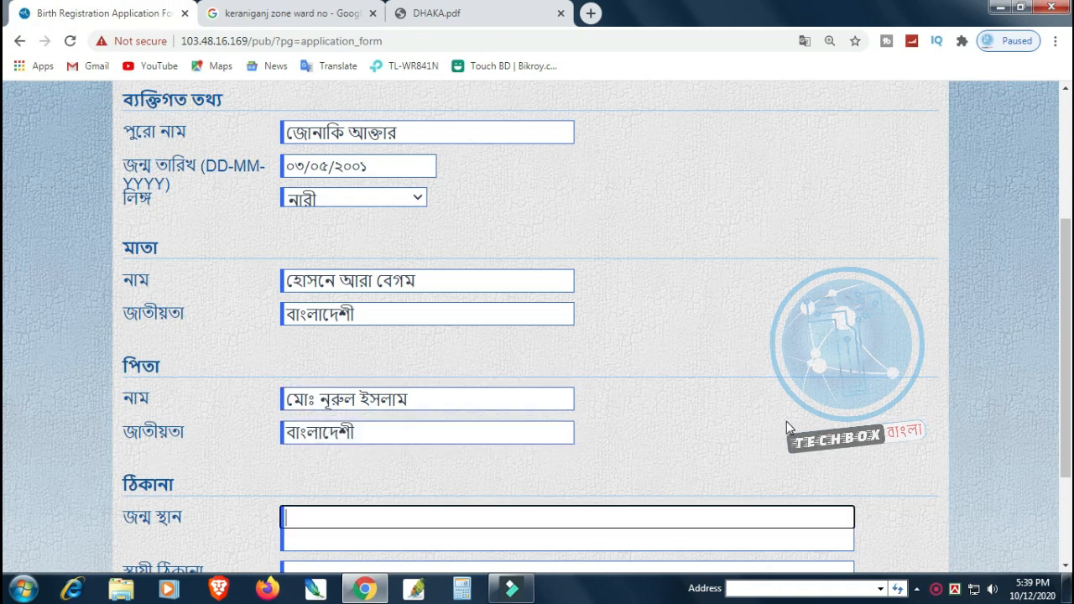
Step: Enter the child's birthplace in Bangla
scroll(756, 328, down, 2)
text(keranI)
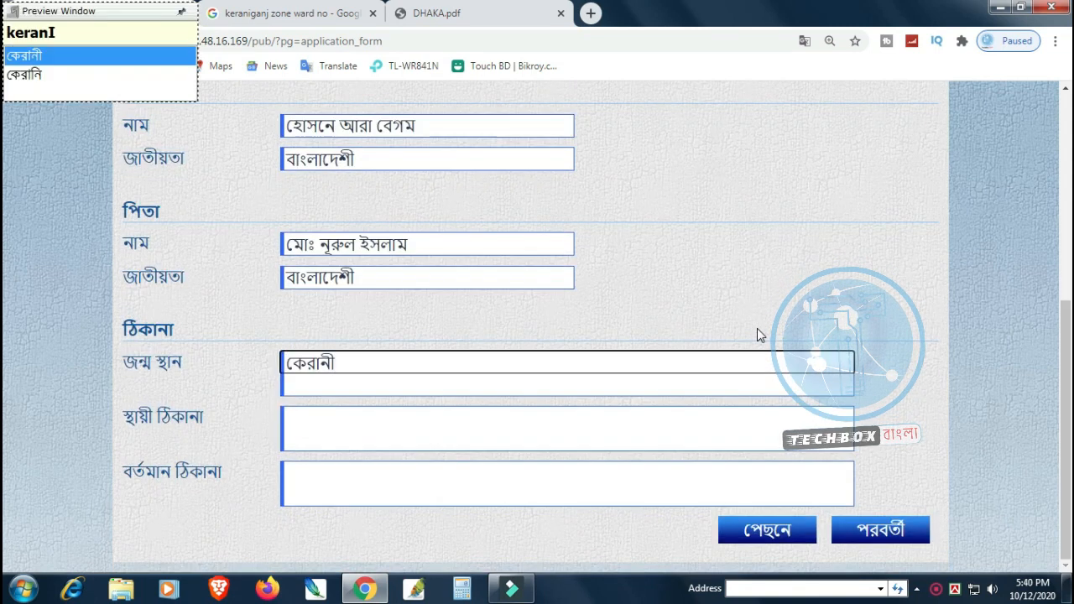
text(gonj, Dhaka)
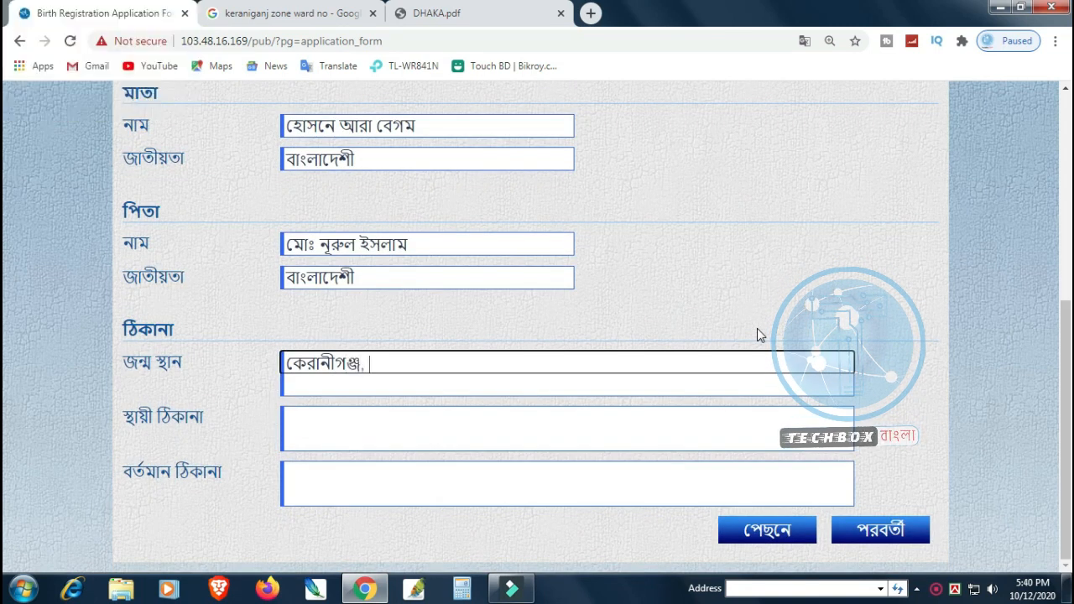
key(Tab)
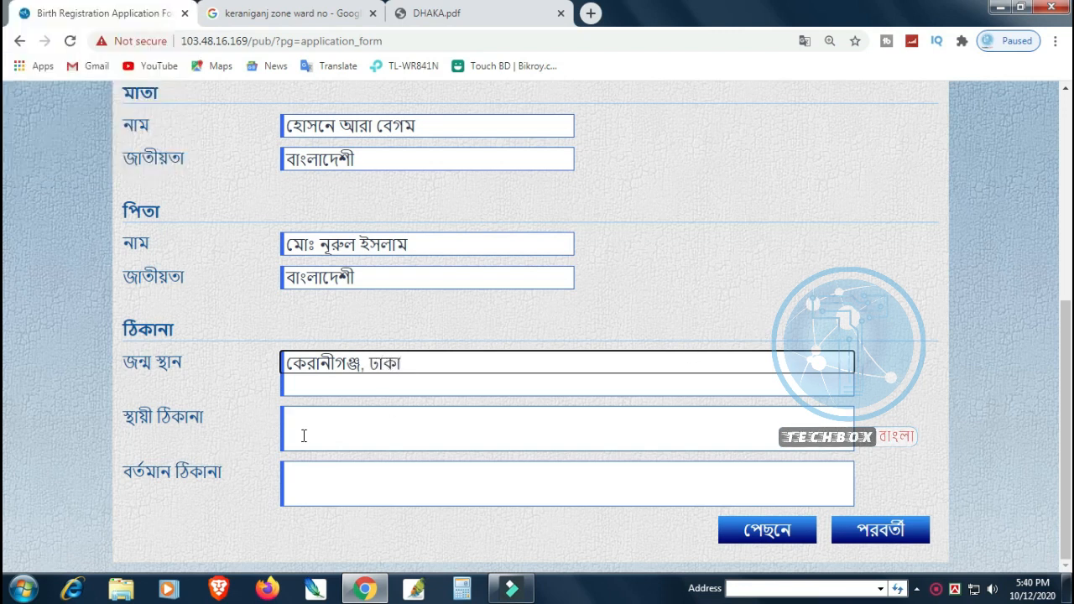
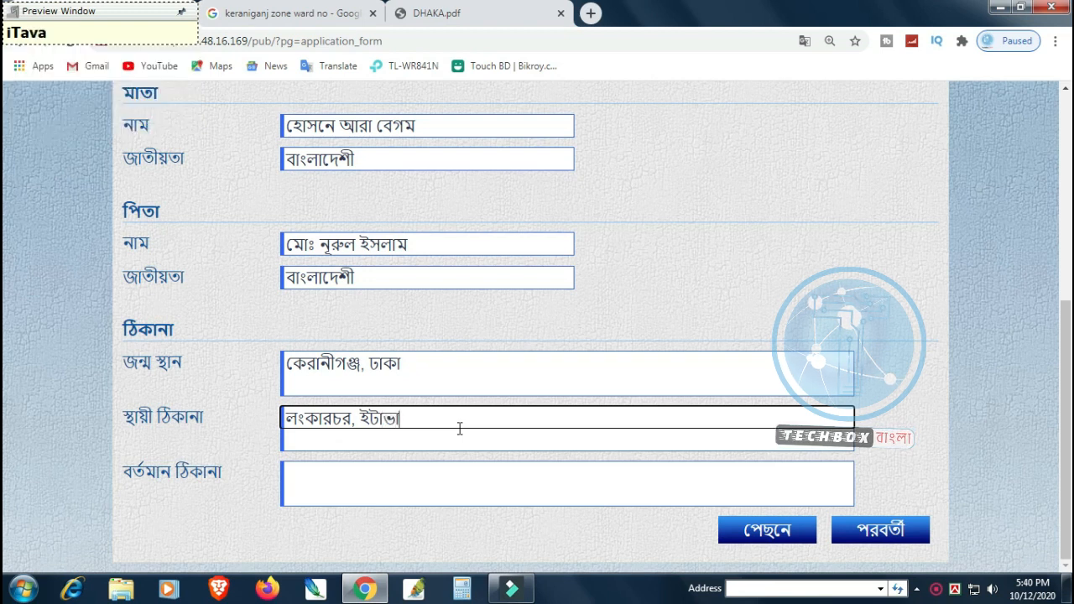
Step: Enter the two-line permanent address in Bangla
key(Return)
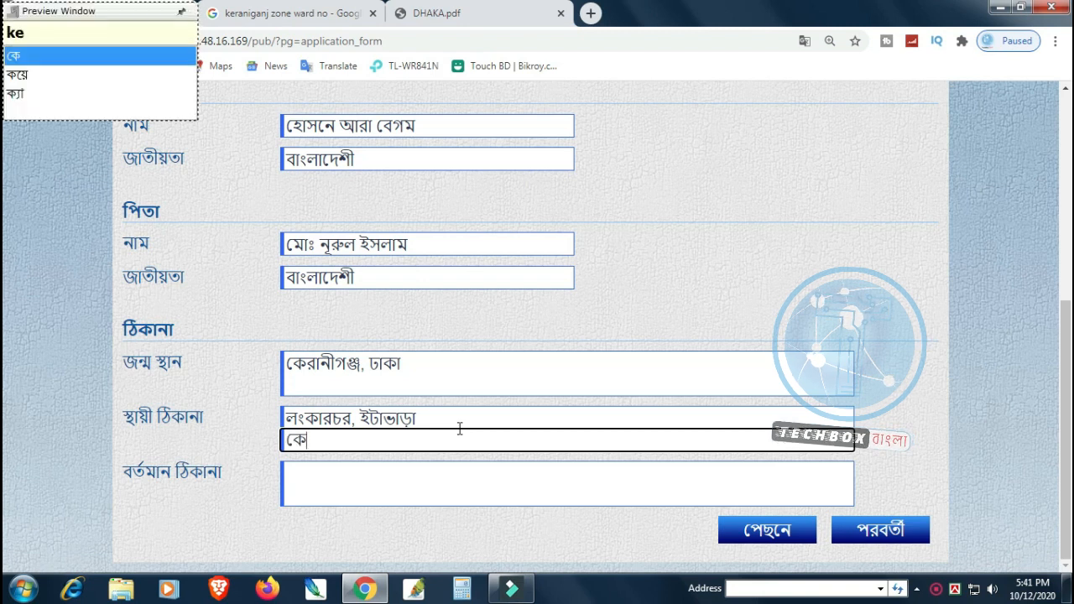
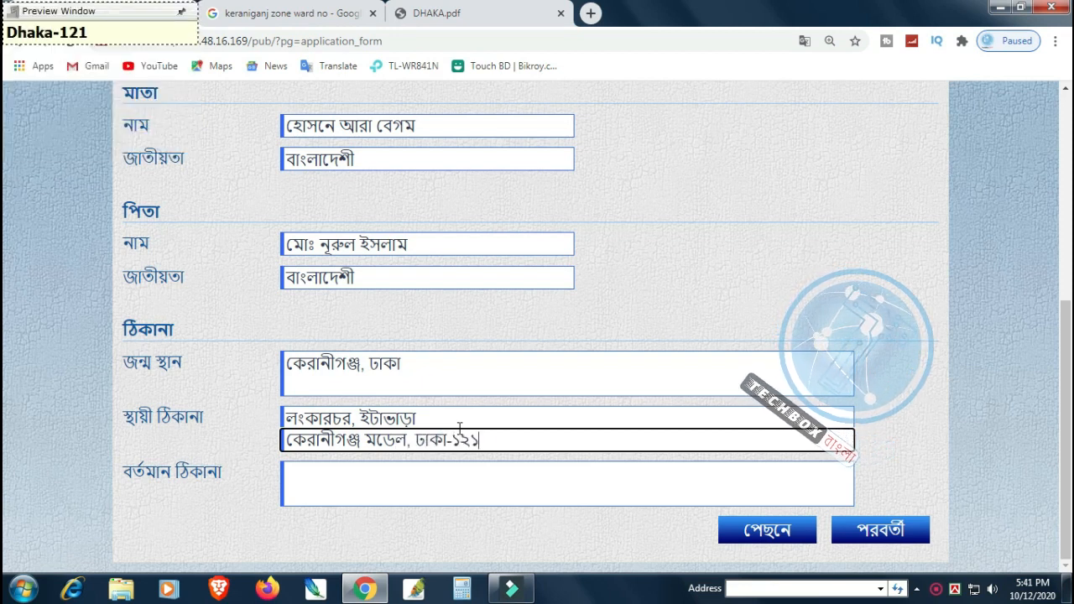
key(Tab)
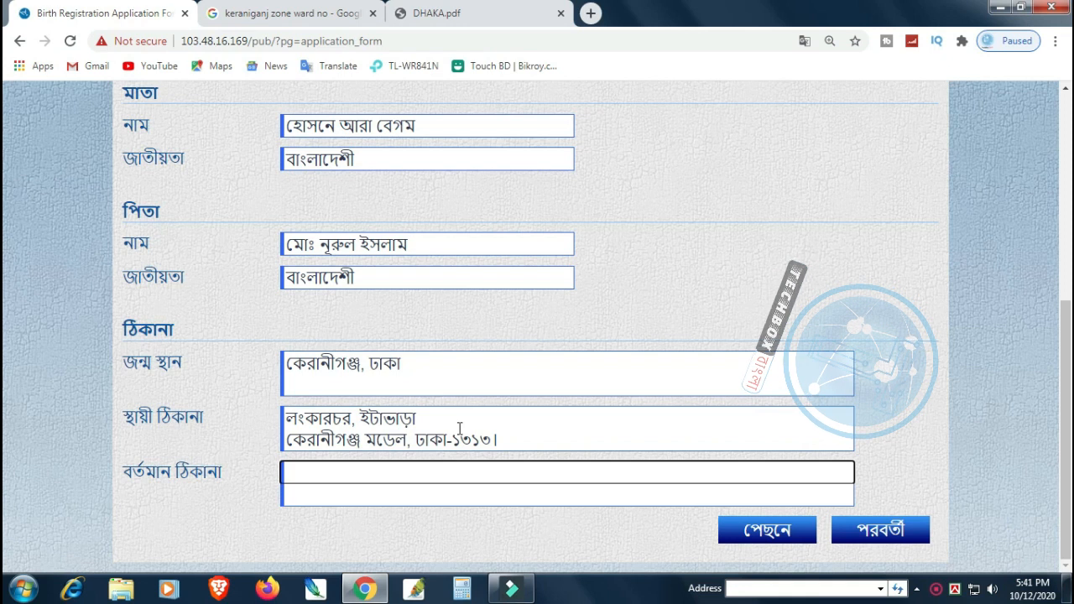
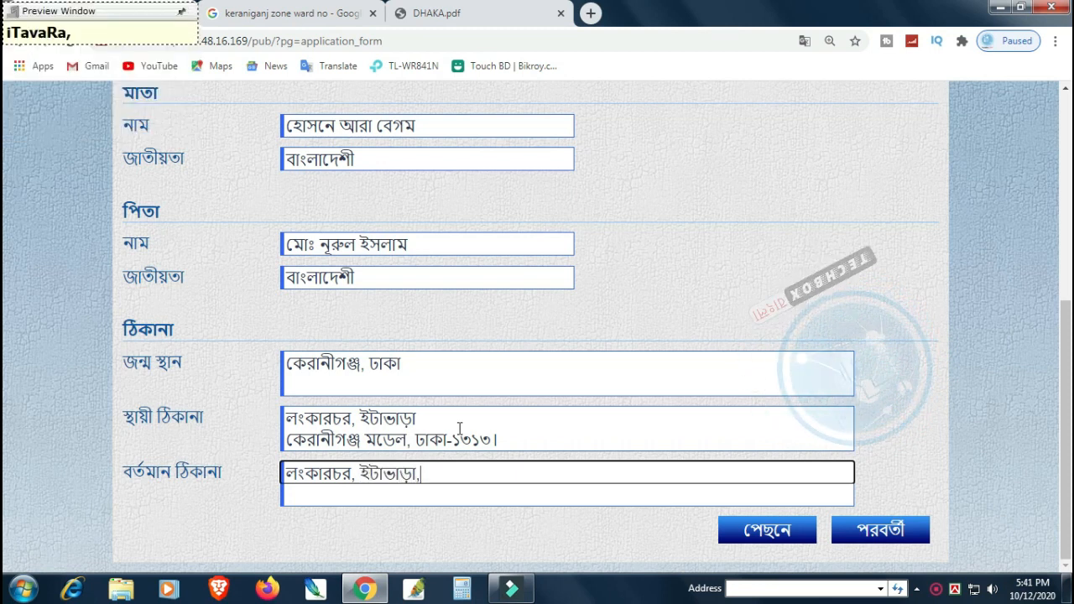
Step: Enter the two-line present address in Bangla
key(Return)
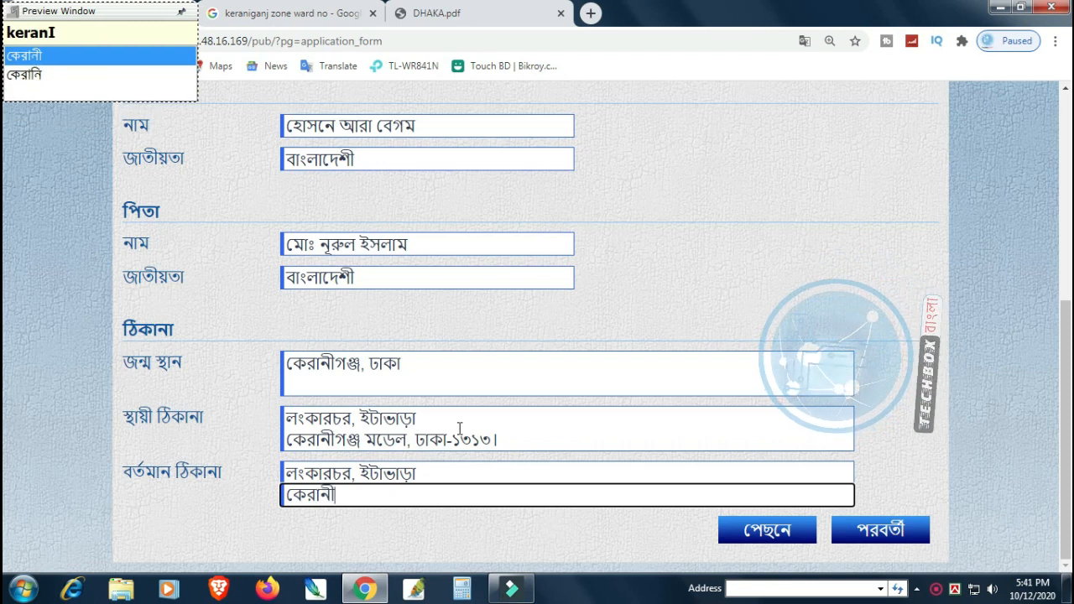
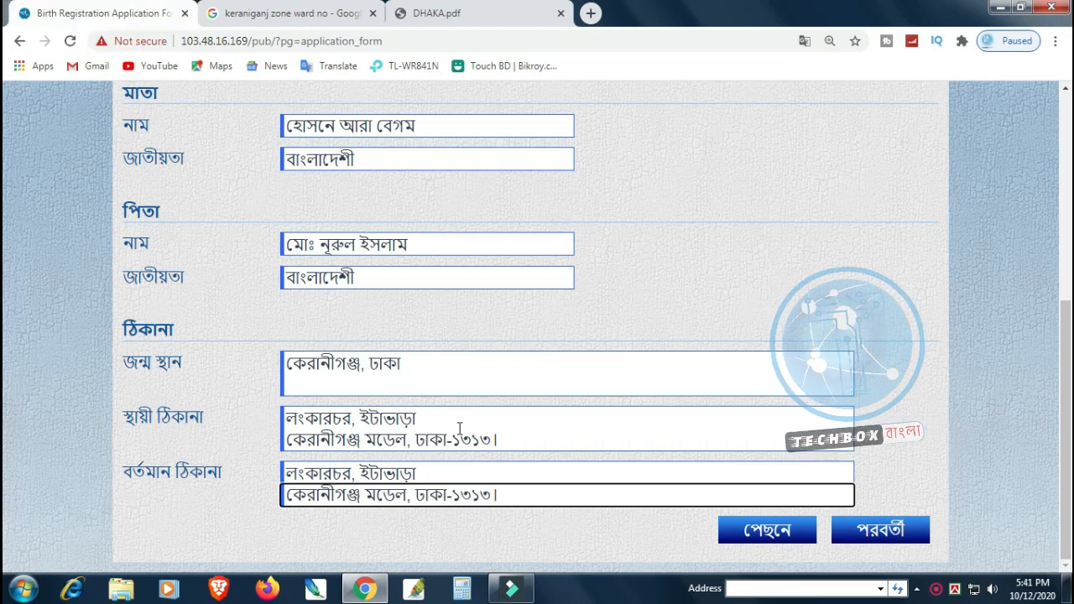
Step: Go to the English page and enter the child's full name in English
click(873, 525)
scroll(652, 335, up, 4)
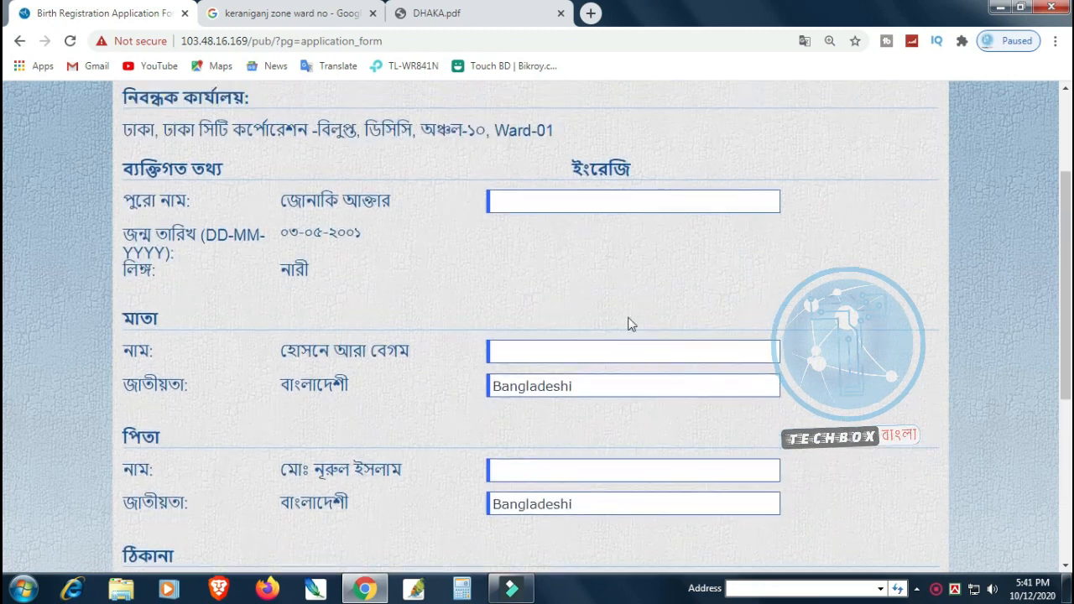
click(570, 289)
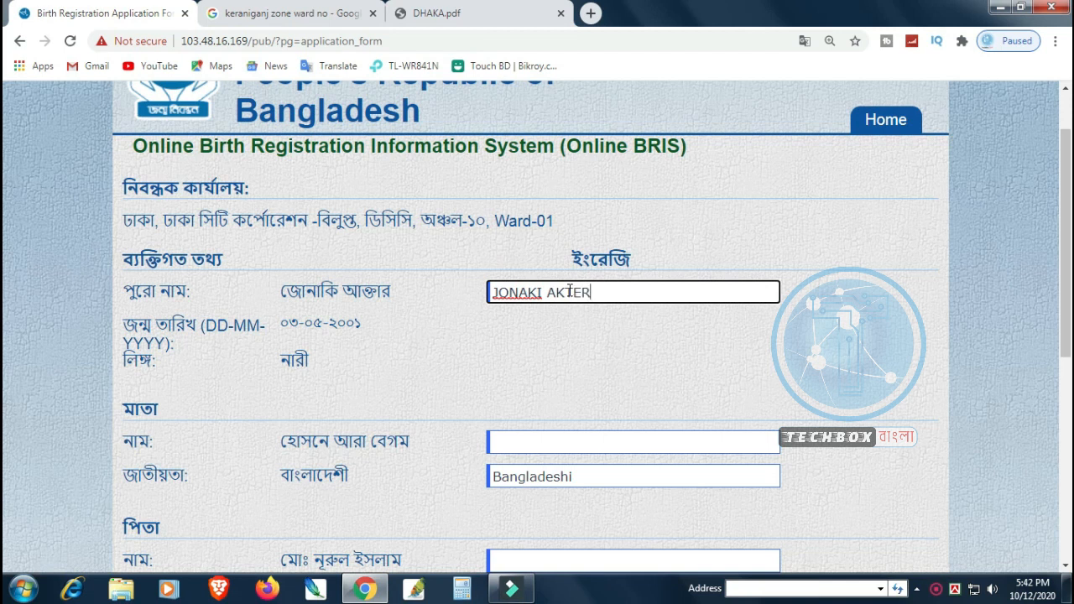
key(Tab)
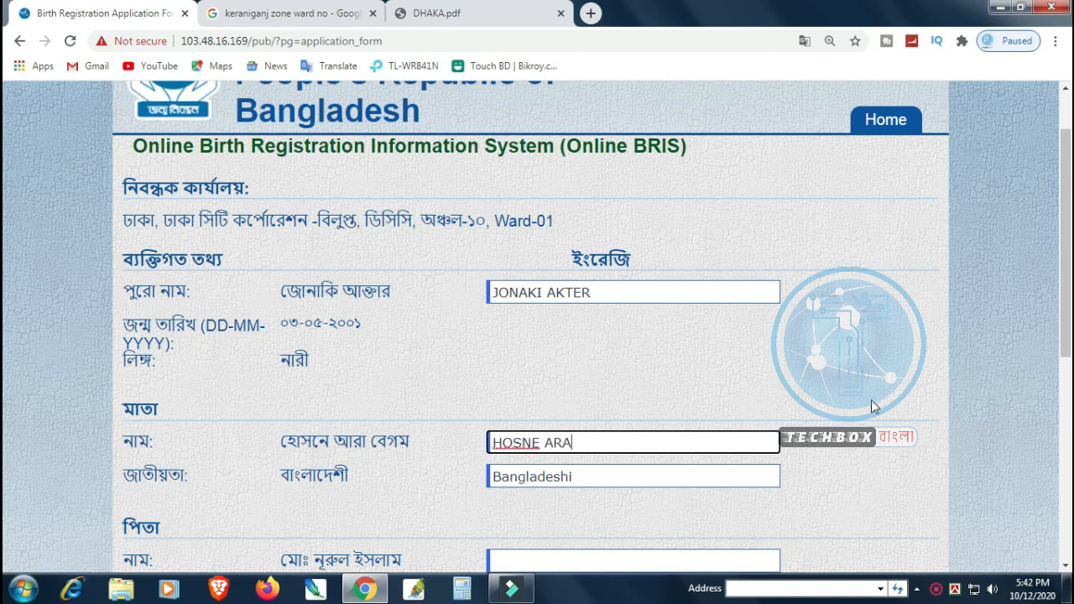
Step: Enter the father's name in English, prefixed with MD
key(Tab)
key(Tab)
key(Tab)
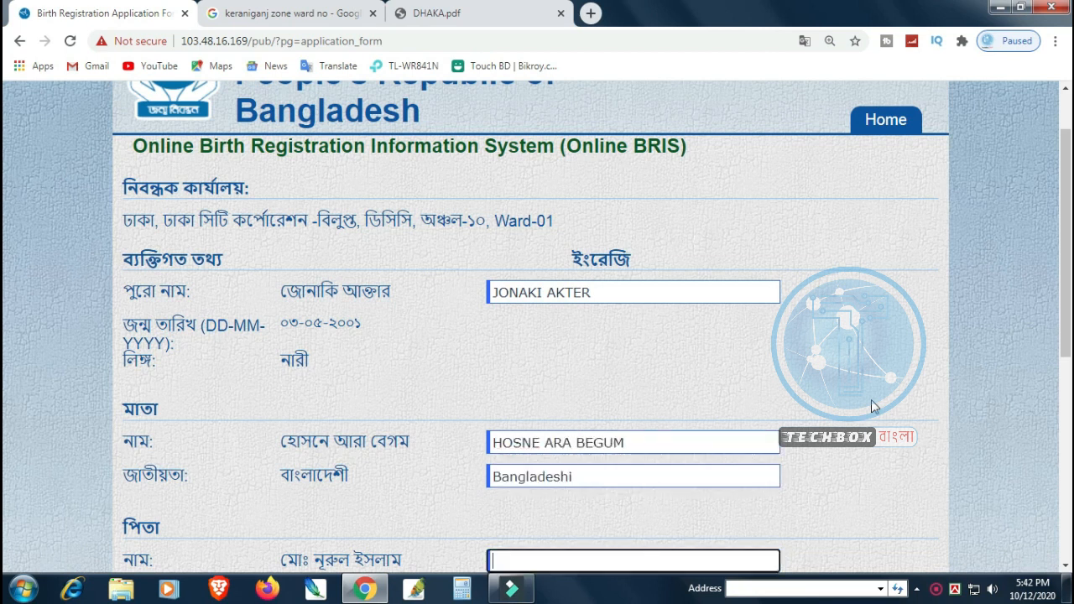
scroll(851, 408, down, 2)
click(506, 140)
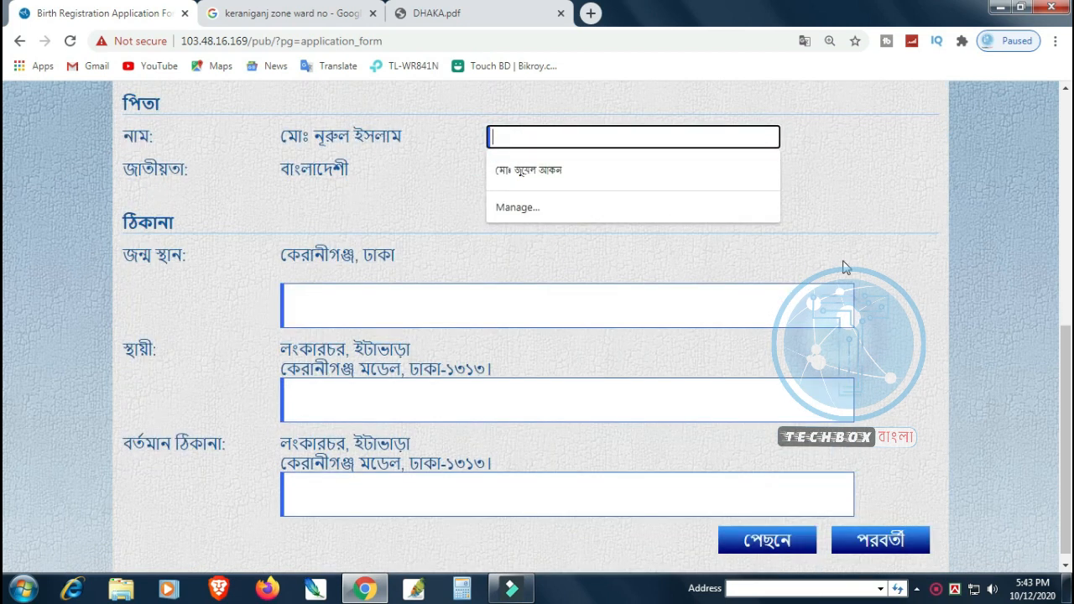
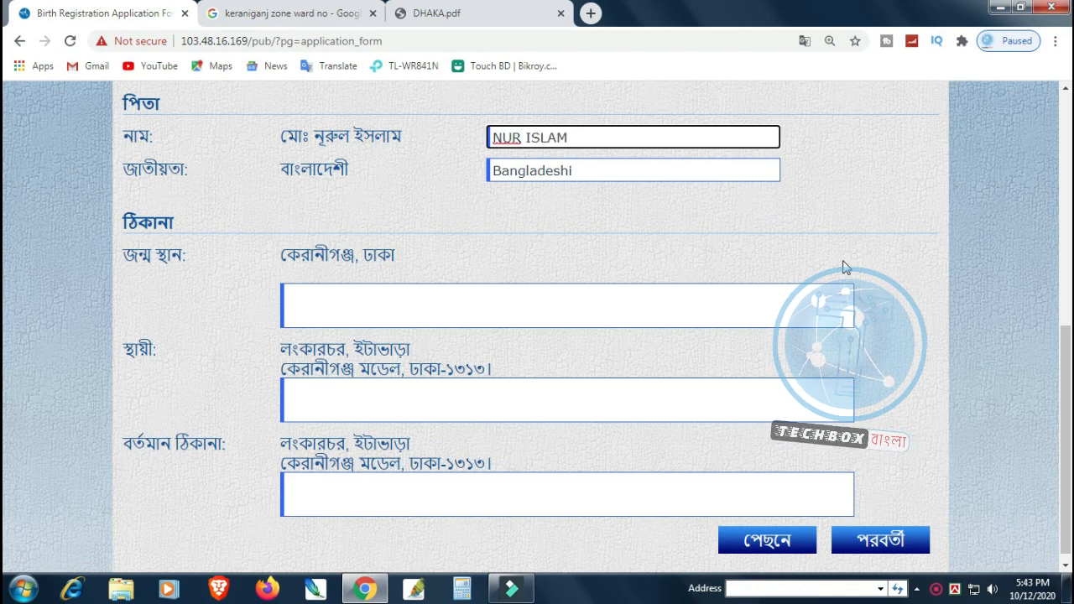
scroll(843, 267, up, 1)
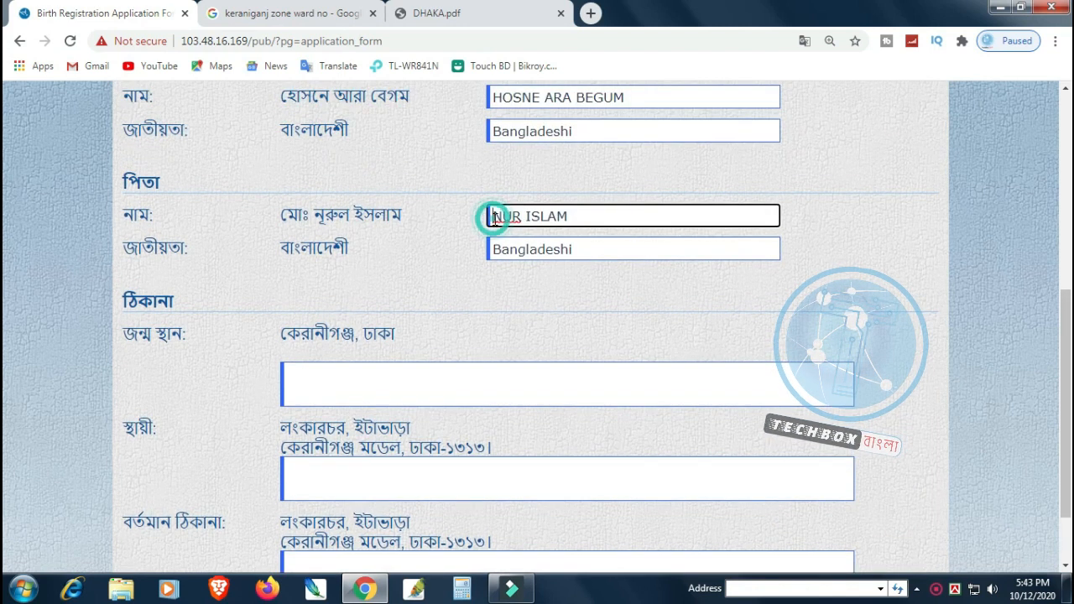
key(BackSpace)
key(BackSpace)
text(MD.)
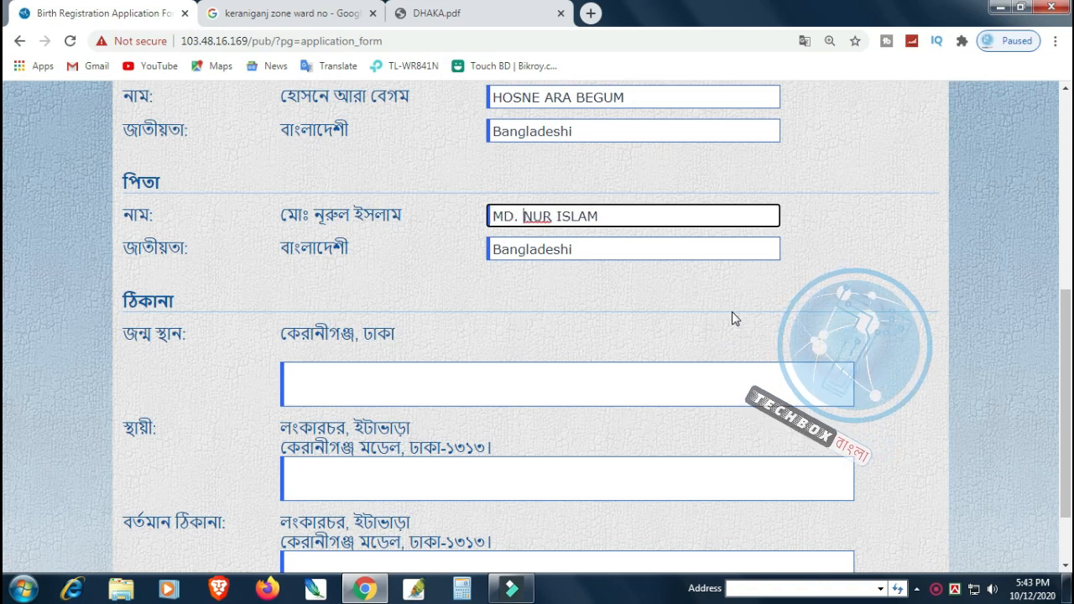
click(298, 374)
Step: Enter the English birthplace KERANIGANJ, DHAKA without a trailing period
text(KERA)
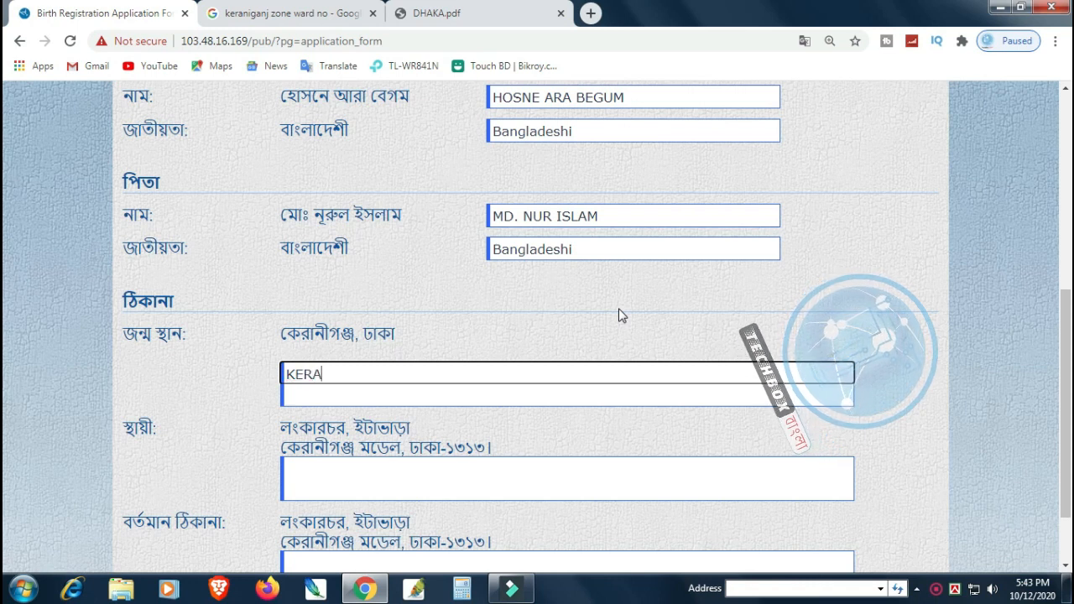
text(NIGANJ)
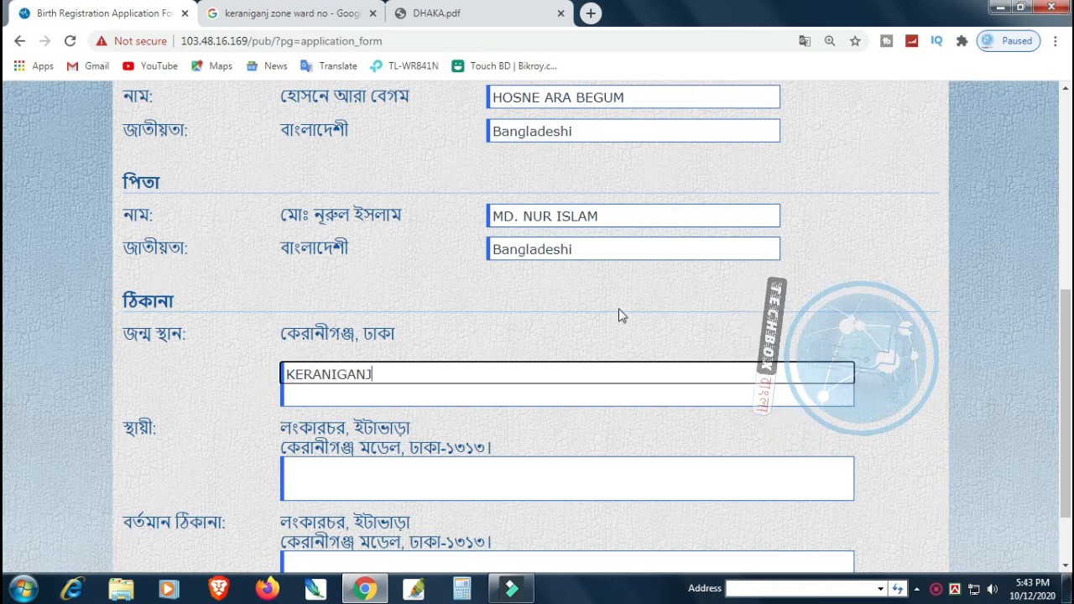
text(, DHAKA.)
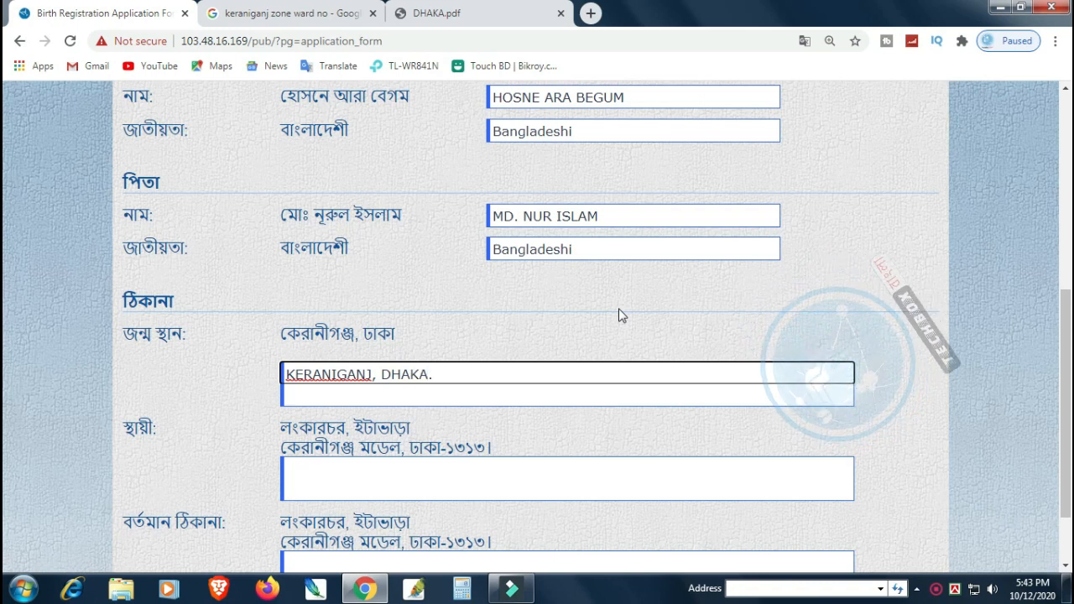
key(BackSpace)
key(Tab)
Step: Enter the two-line permanent address in English
scroll(553, 402, down, 1)
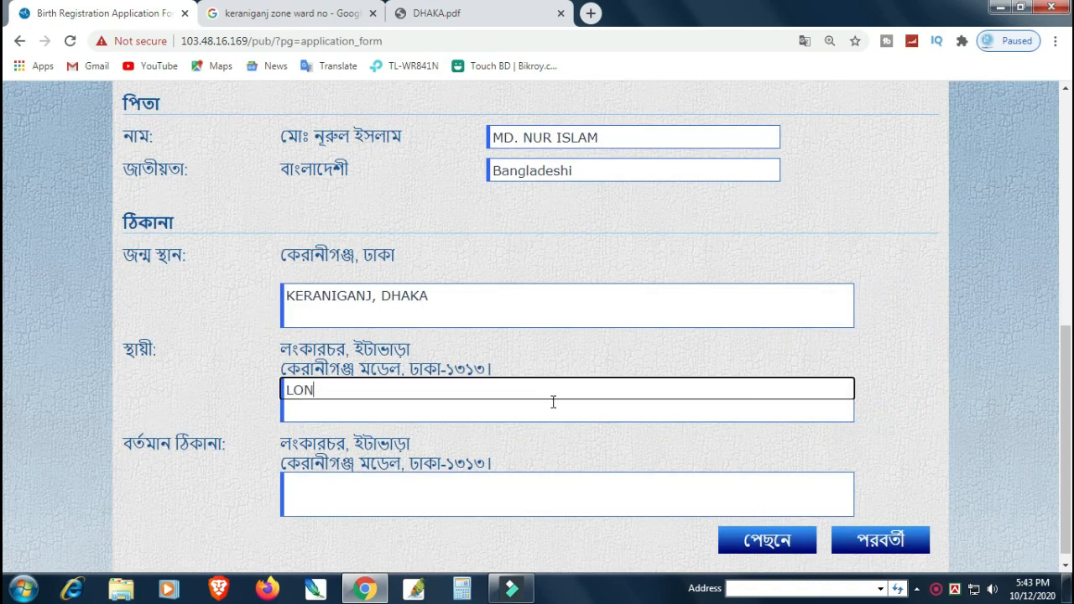
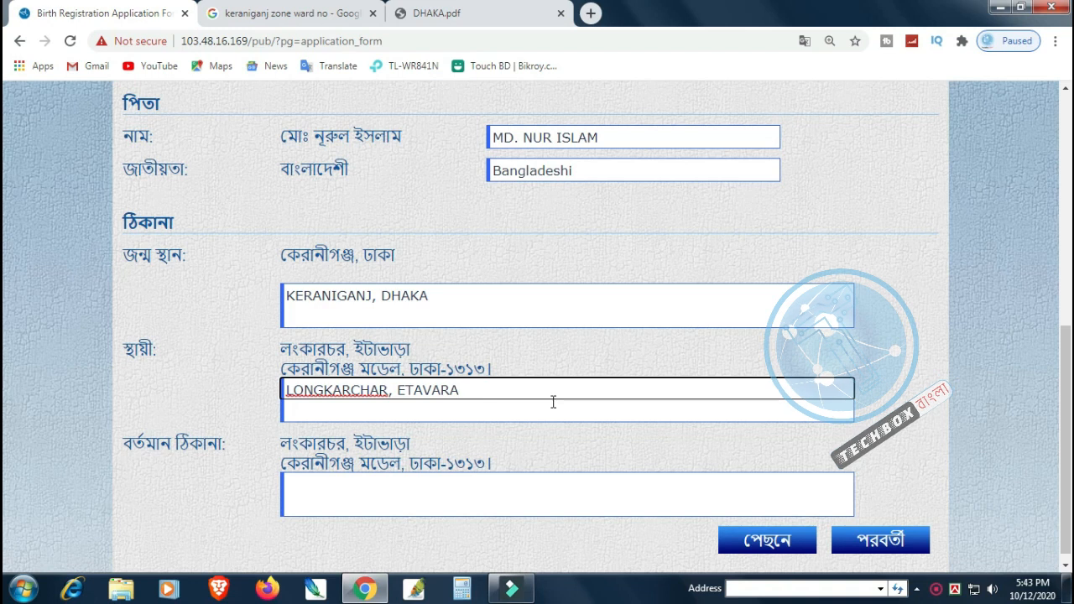
key(Return)
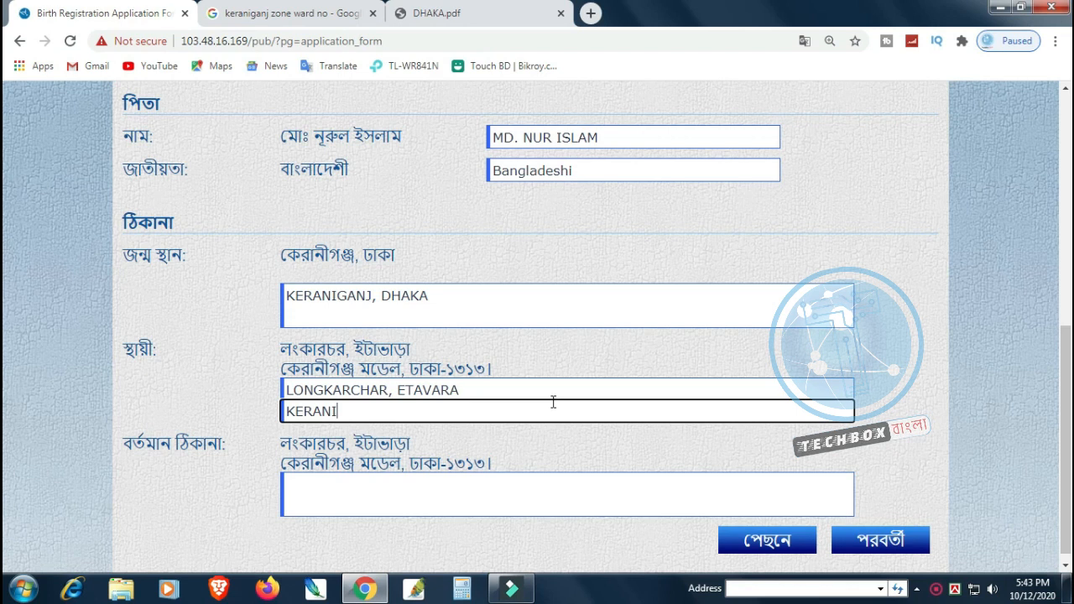
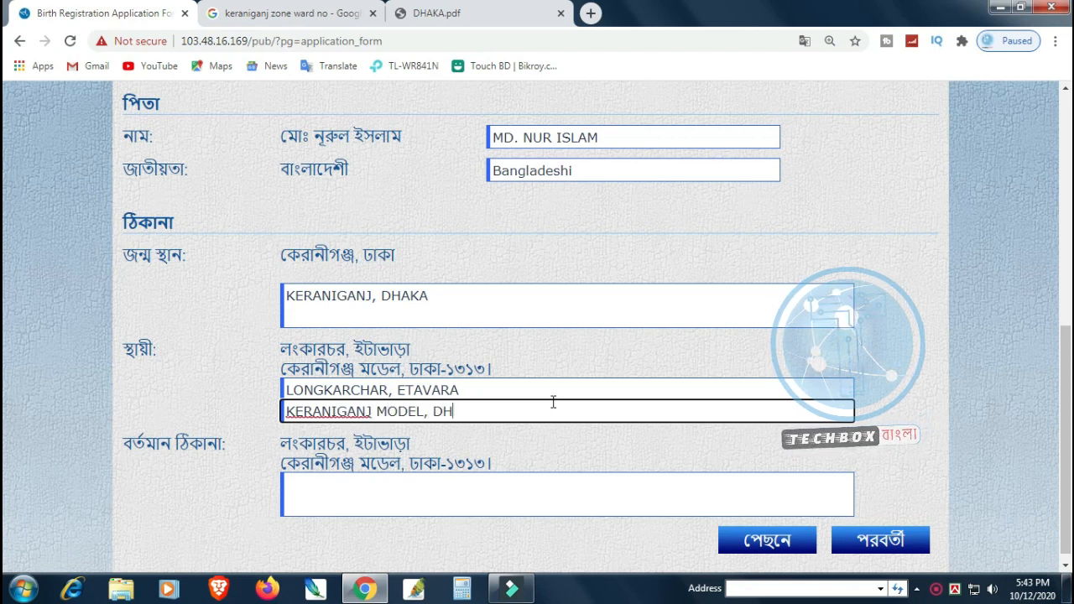
key(Tab)
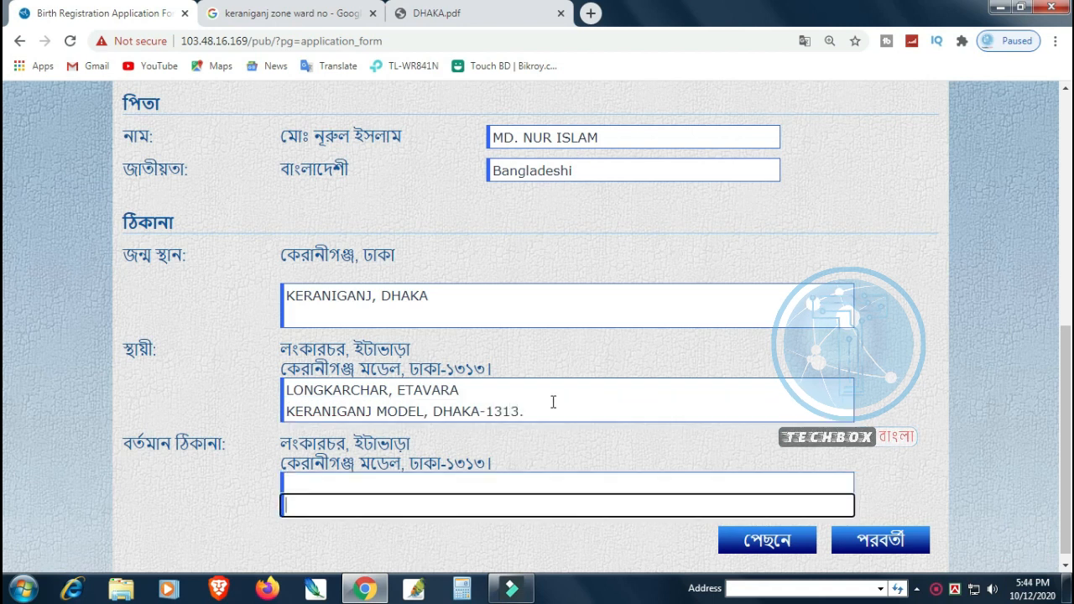
Step: Enter the two-line present address in English, matching the permanent address
click(292, 486)
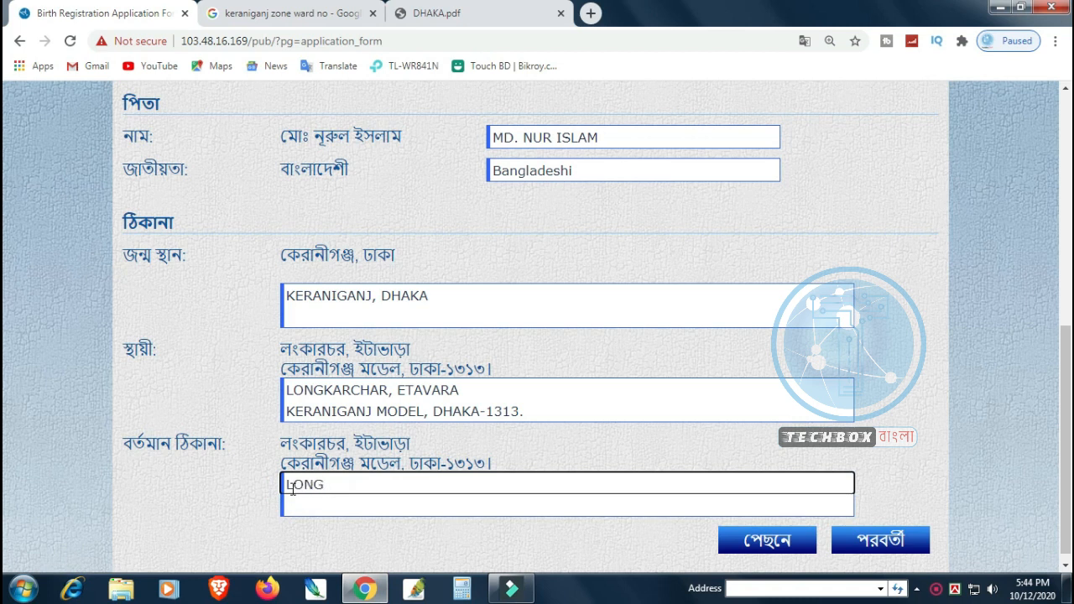
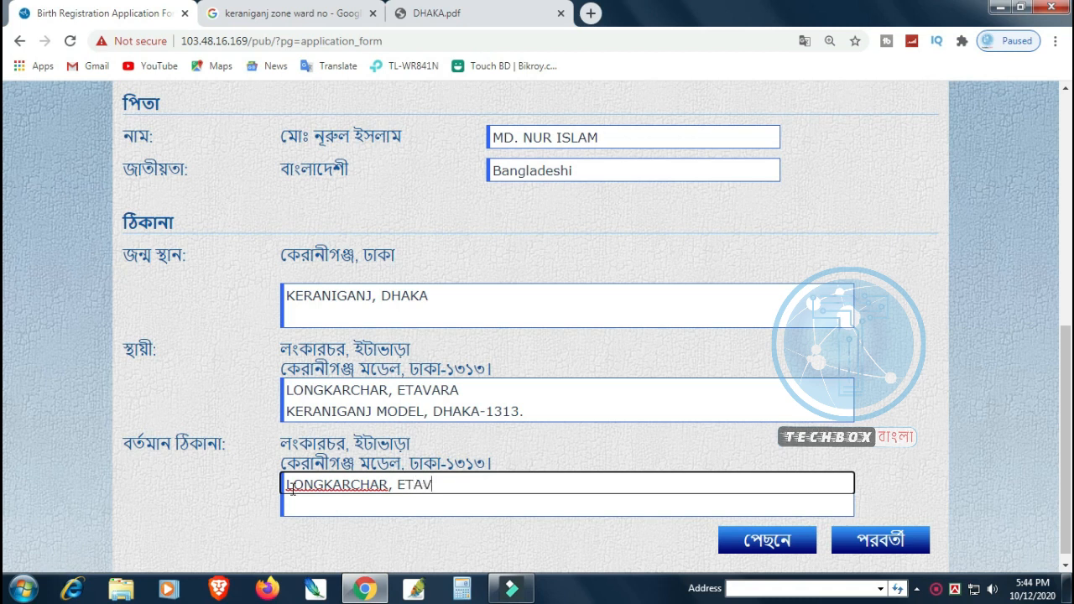
key(Return)
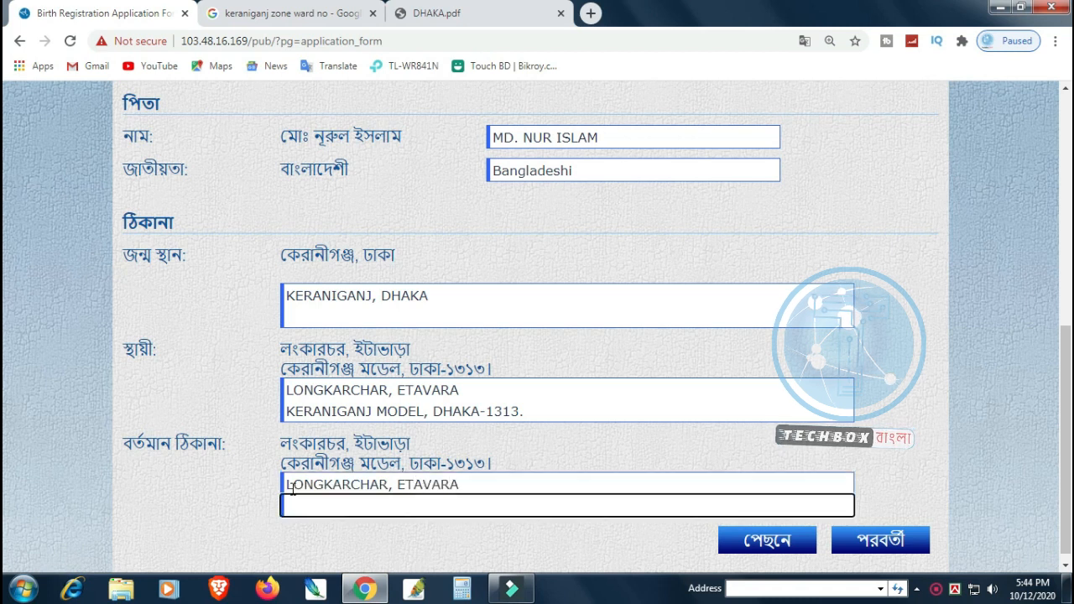
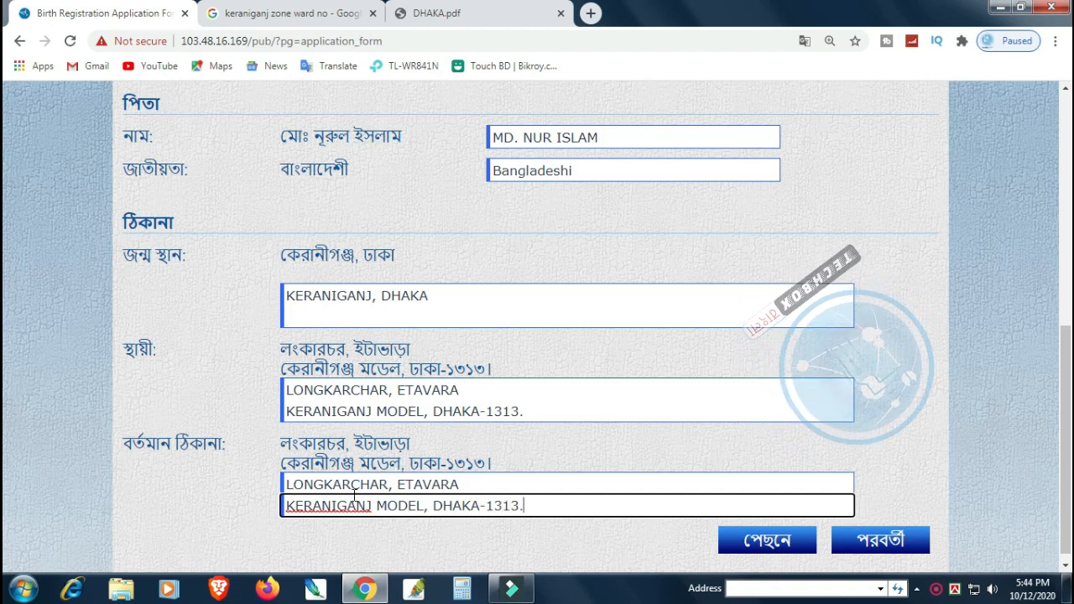
Step: Open the application preview and check the child's names, birth date and birthplace
click(885, 545)
scroll(875, 352, up, 3)
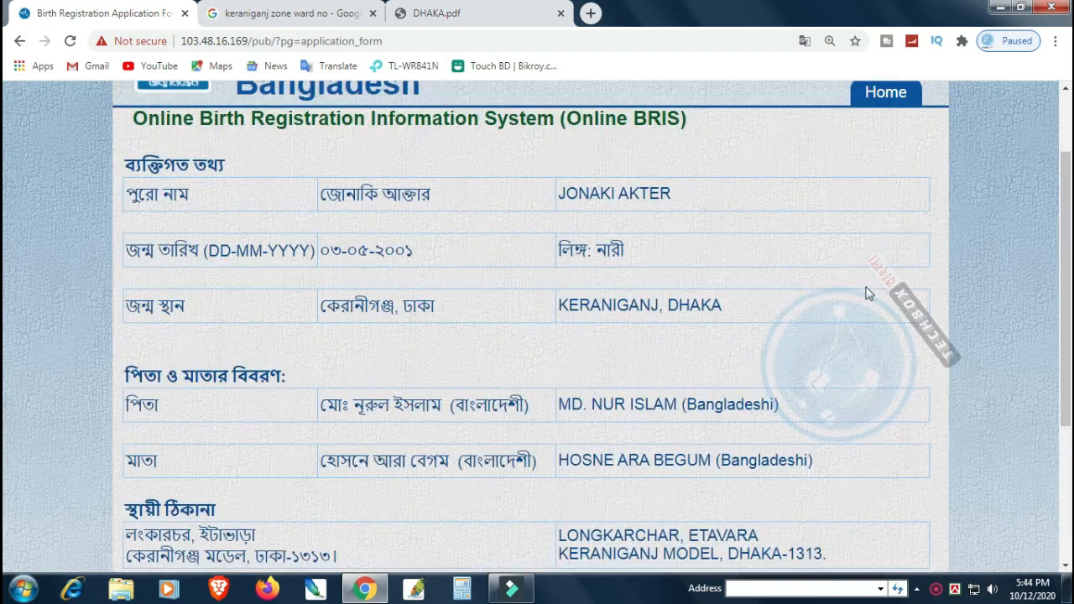
drag(320, 193, 443, 203)
click(468, 204)
drag(557, 190, 735, 199)
click(736, 198)
drag(319, 250, 479, 262)
click(545, 252)
drag(321, 305, 458, 312)
drag(558, 308, 778, 324)
click(777, 321)
Step: Check the parents' names in the preview and save the application
scroll(775, 319, down, 1)
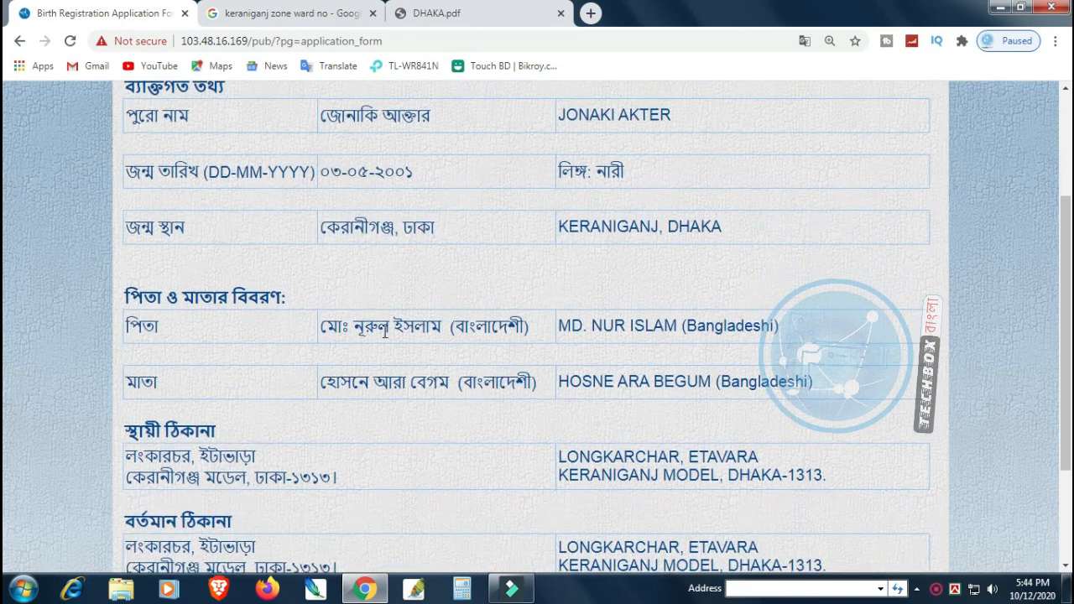
drag(312, 328, 779, 328)
click(797, 332)
scroll(803, 334, down, 1)
scroll(803, 334, down, 1)
drag(319, 303, 630, 331)
click(644, 286)
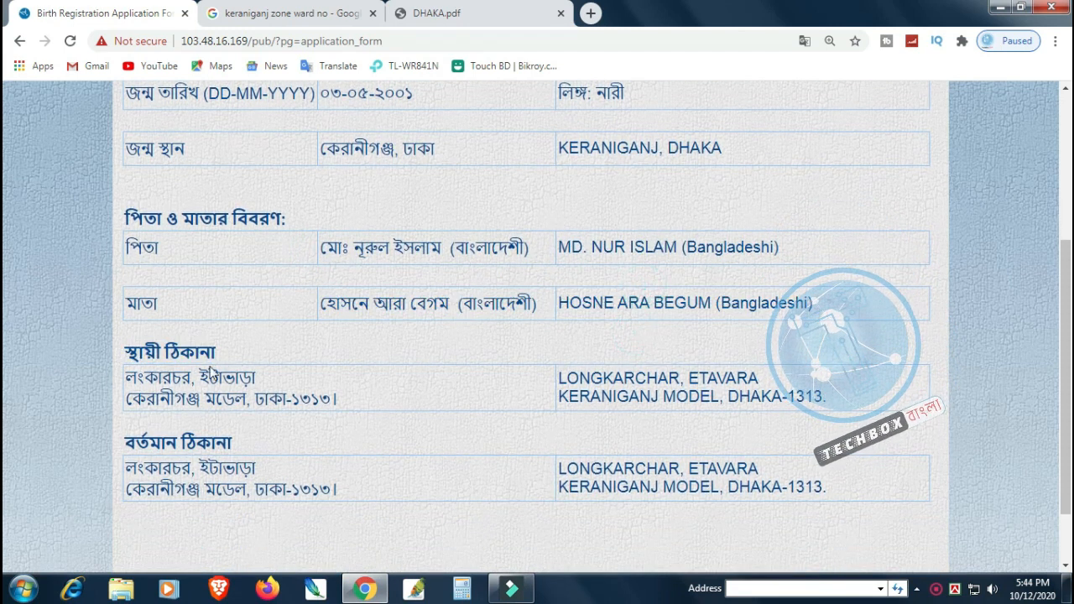
scroll(238, 314, down, 1)
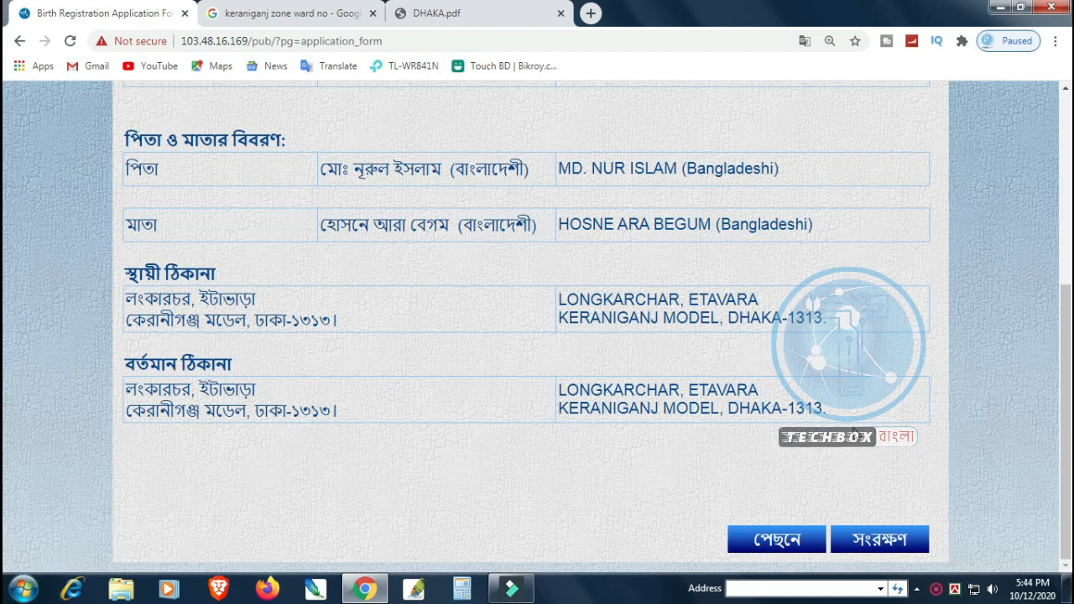
click(904, 541)
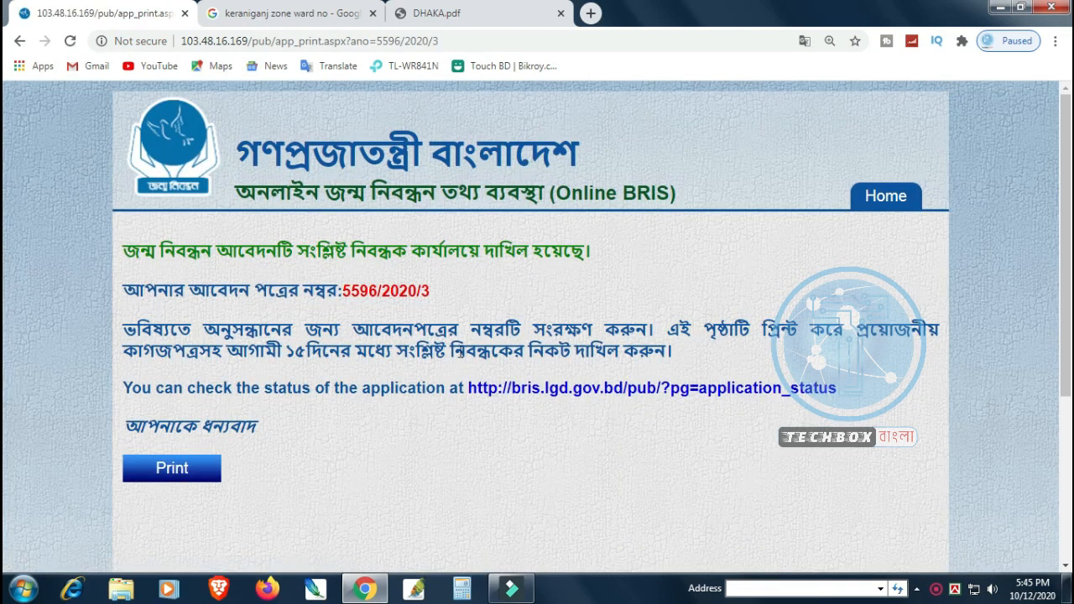
Step: Copy the assigned application number and go back to the Online BRIS home page
double_click(391, 289)
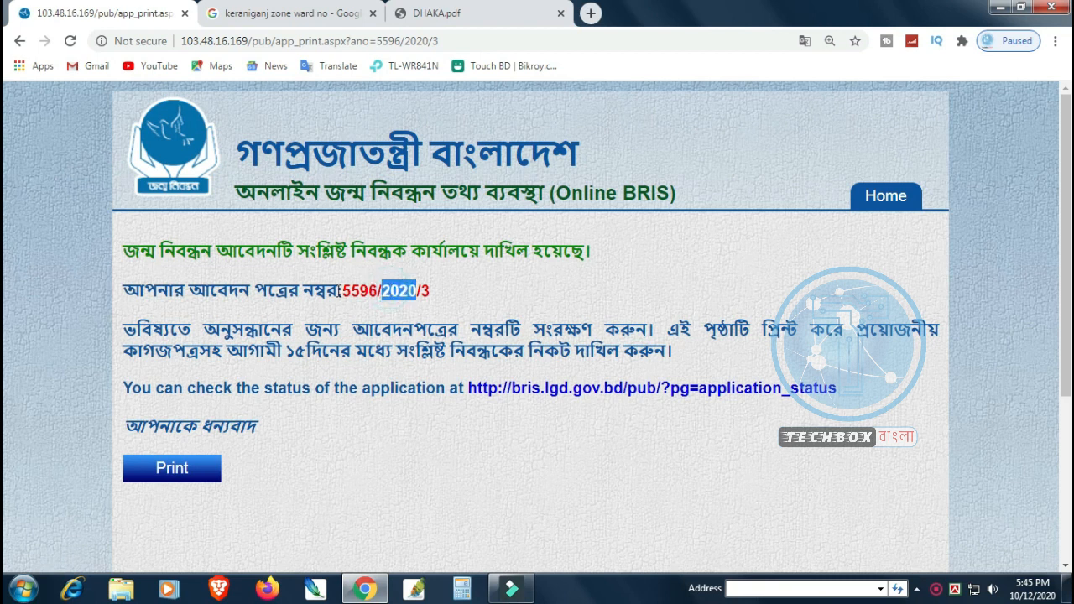
drag(342, 290, 435, 293)
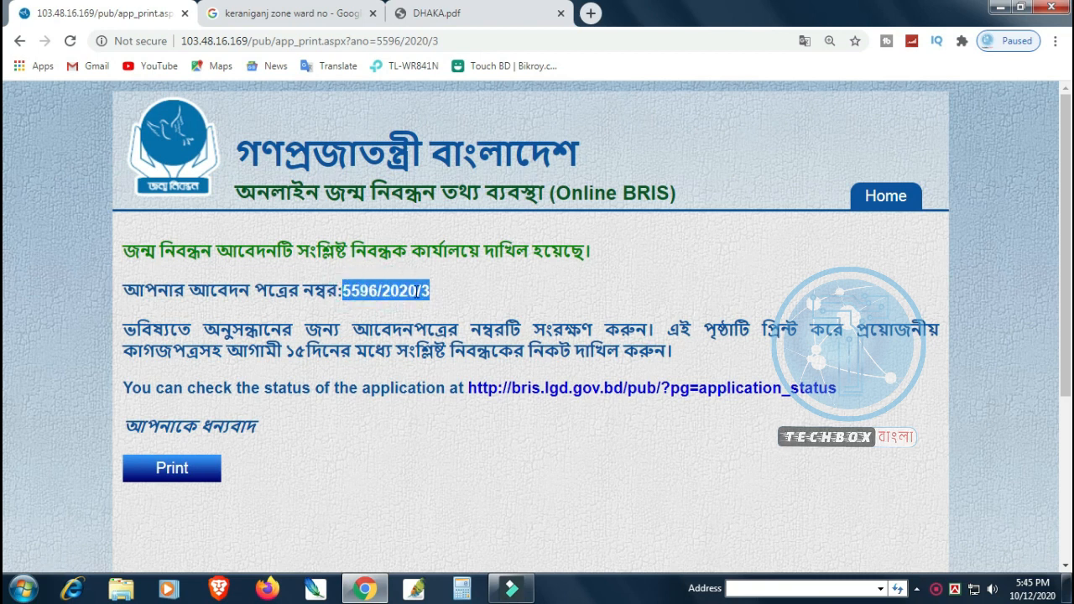
right_click(421, 290)
click(441, 305)
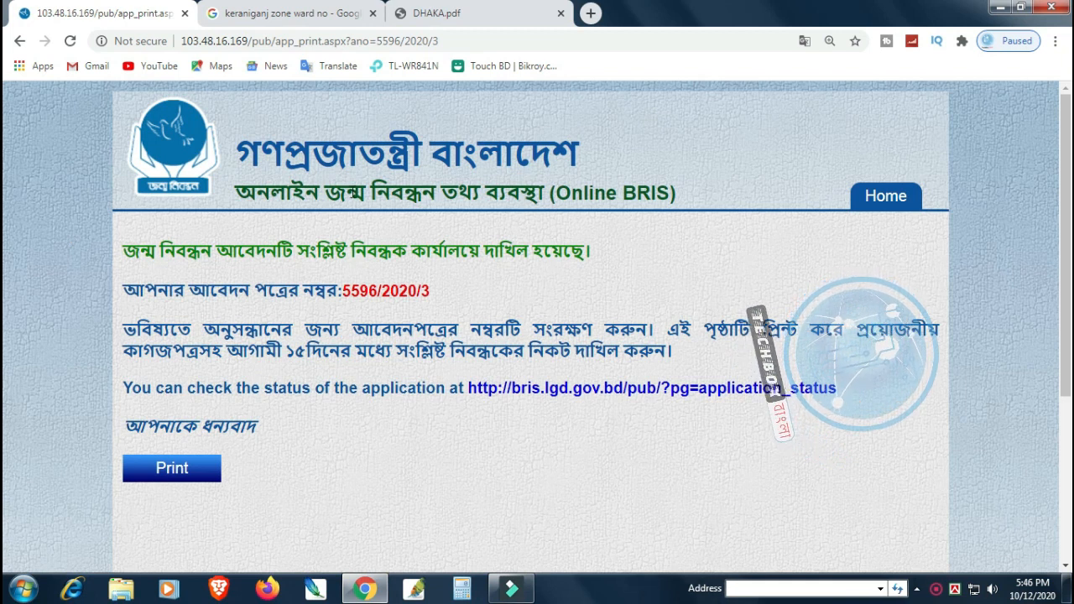
click(879, 197)
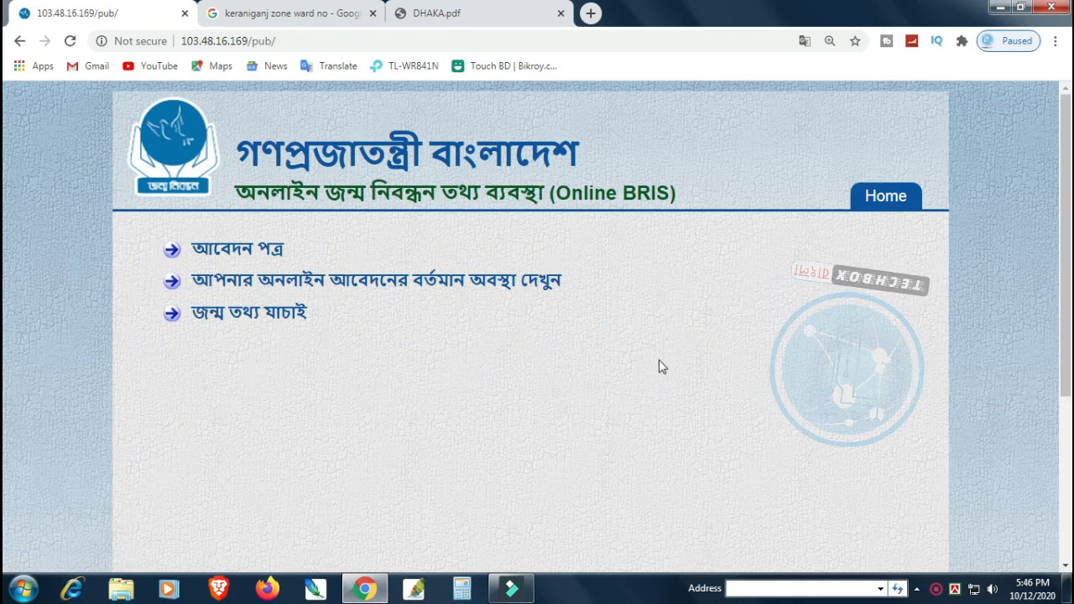